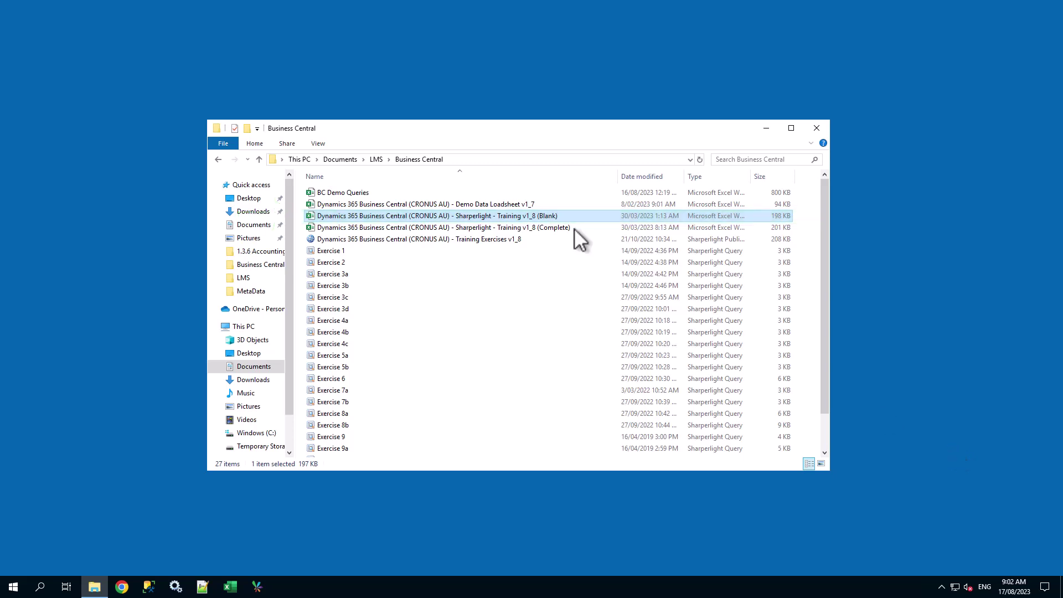
Step: Open the "Sharperlight - Training v1_8 (Blank)" workbook for Dynamics 365 Business Central and go to the Ex1 sheet
{"action": "double_click", "coordinate": [556, 215]}
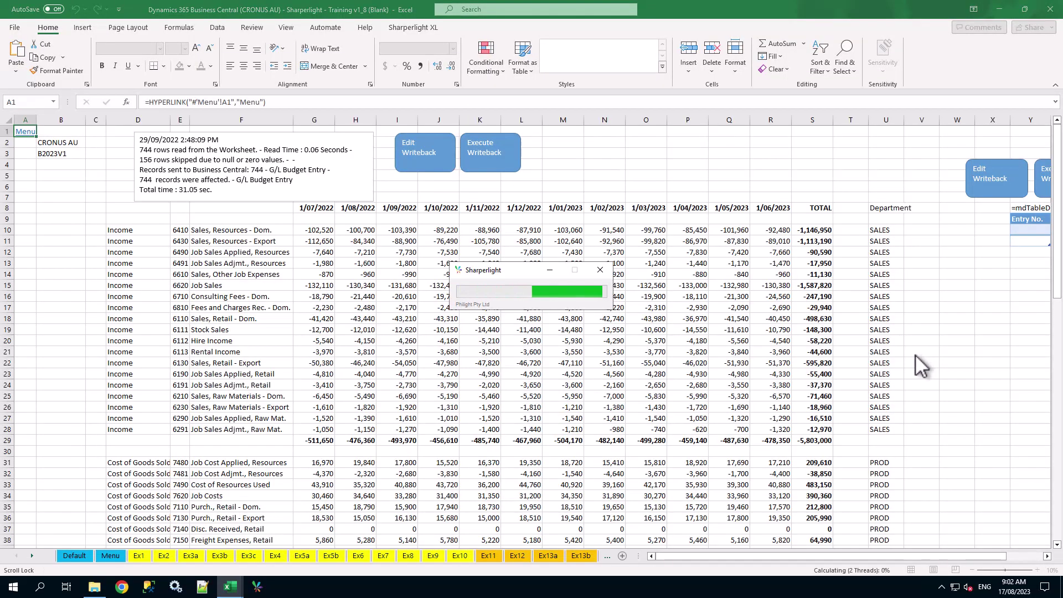
{"action": "left_click", "coordinate": [610, 231]}
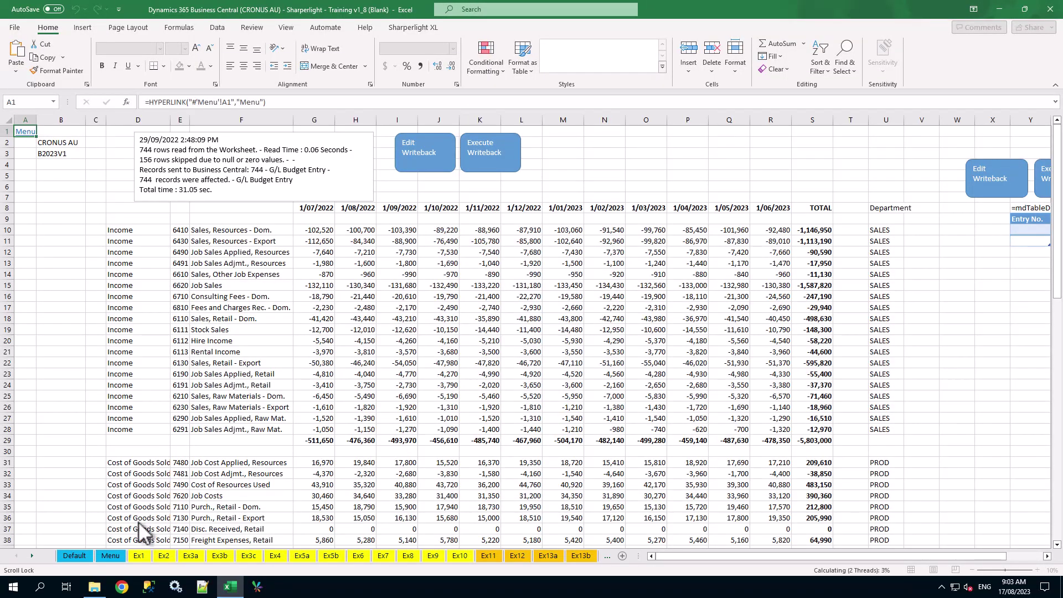
{"action": "left_click", "coordinate": [139, 555]}
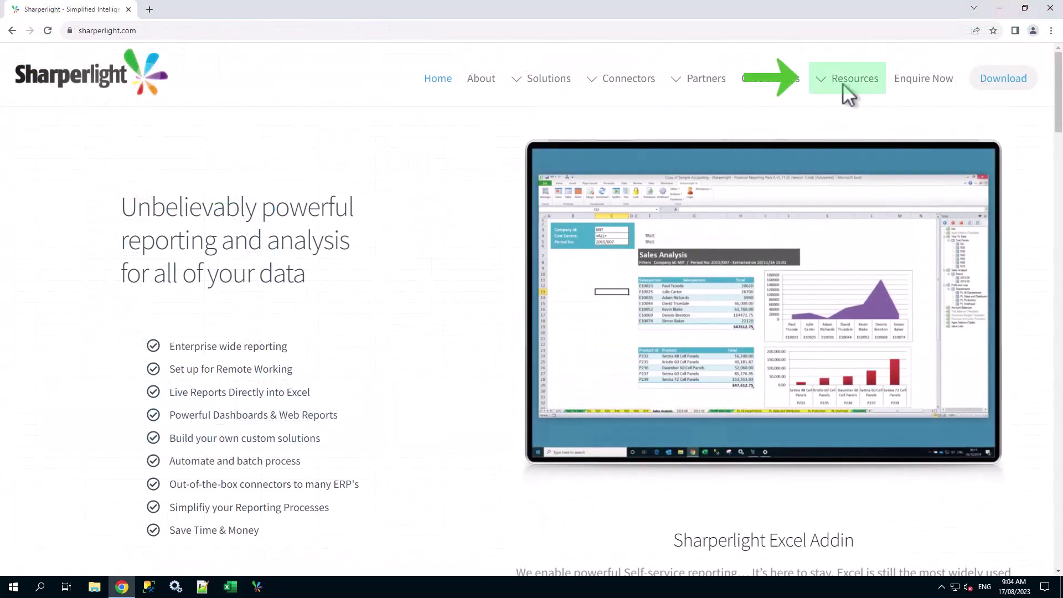
Step: In Chrome, open the Manuals and Guides page of the Sharperlight website and look through the available training files
{"action": "mouse_move", "coordinate": [842, 84]}
{"action": "left_click", "coordinate": [893, 333]}
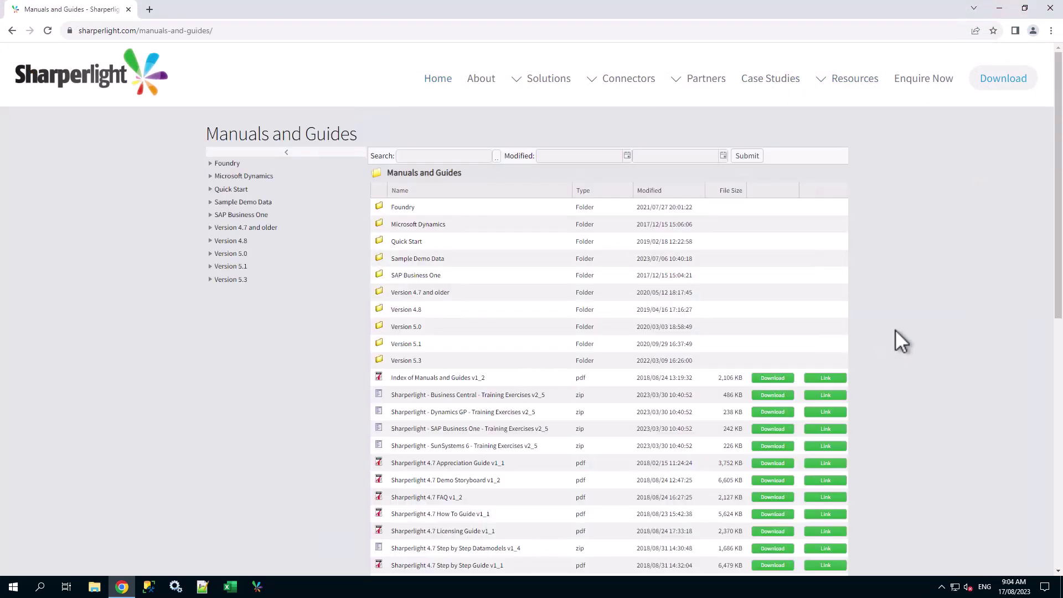
{"action": "scroll", "coordinate": [892, 339], "scroll_direction": "down", "scroll_amount": 2}
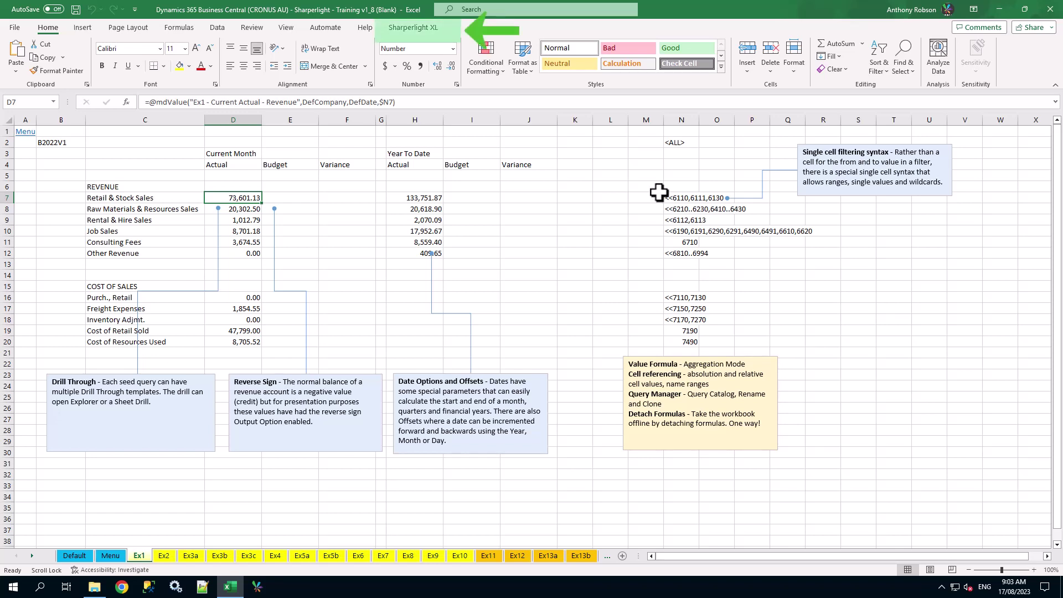
Step: Back in the Excel training workbook, examine the Sharperlight XL add-in's commands and its list of other tools
{"action": "left_click", "coordinate": [430, 31]}
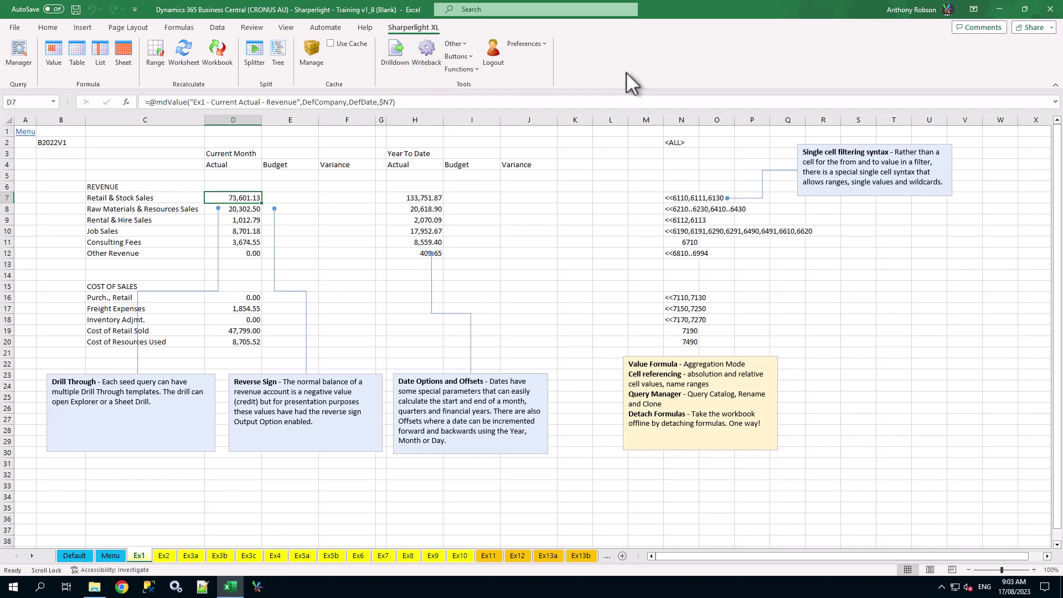
{"action": "left_click", "coordinate": [456, 42]}
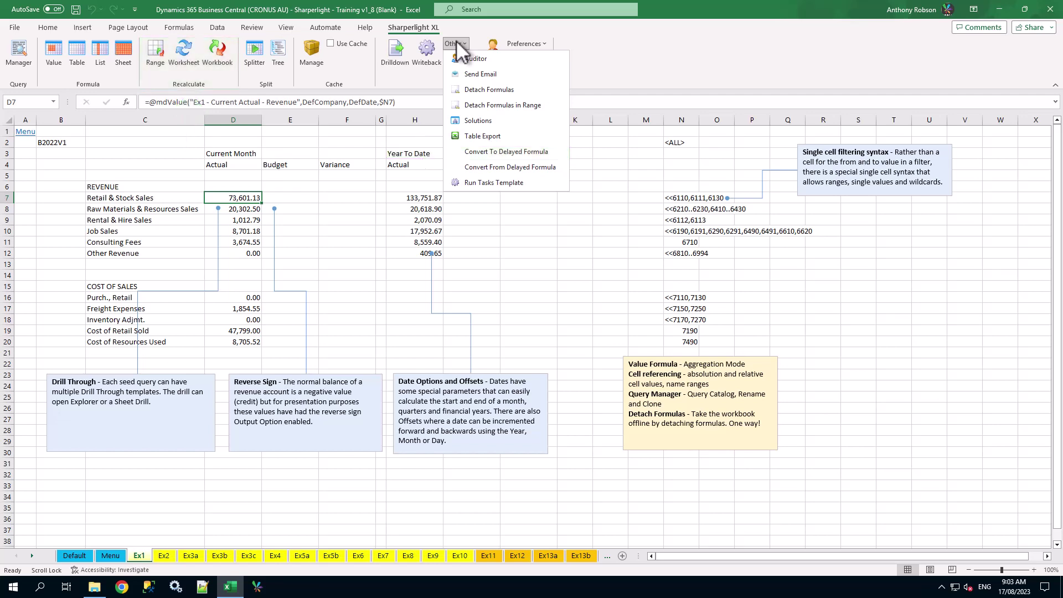
{"action": "left_click", "coordinate": [456, 44]}
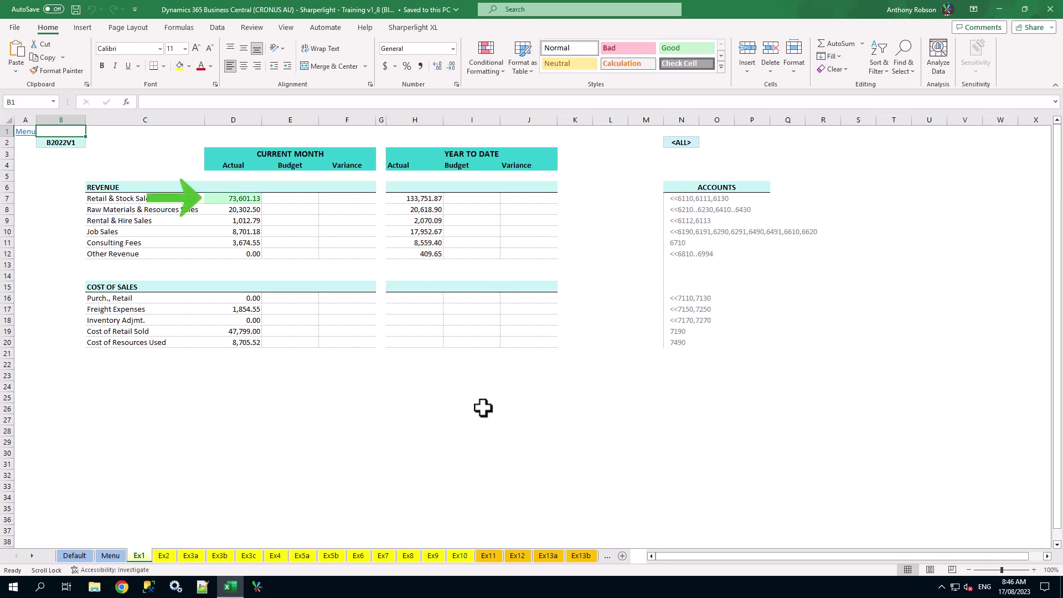
Step: Open the Query Builder for a value formula in cell D7, the current month actual of Retail & Stock Sales
{"action": "left_click", "coordinate": [244, 199]}
{"action": "left_click", "coordinate": [416, 29]}
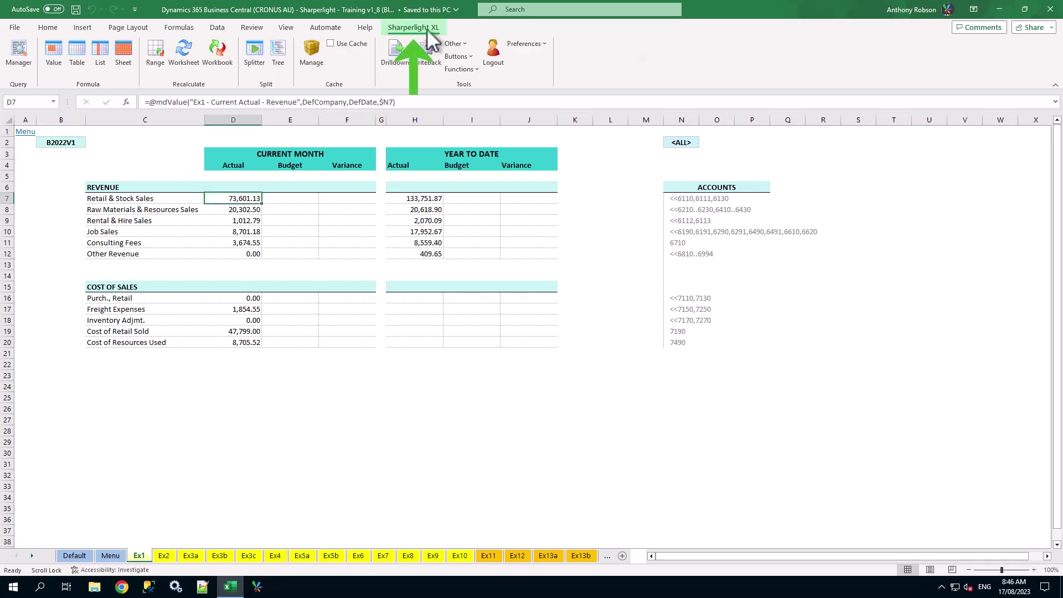
{"action": "left_click", "coordinate": [53, 56]}
{"action": "left_click_drag", "start_coordinate": [201, 25], "coordinate": [616, 154]}
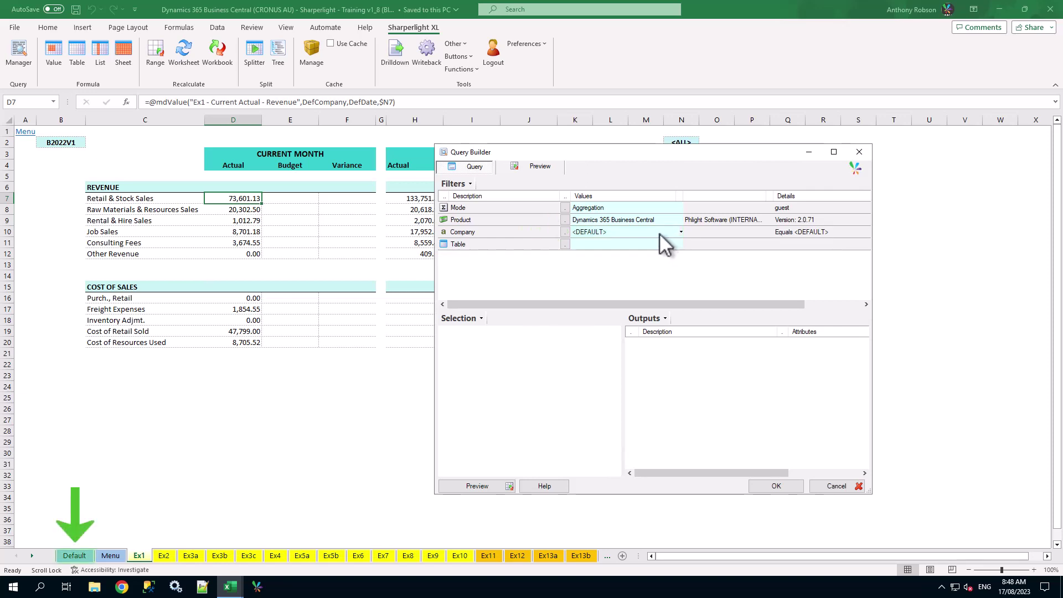
Step: Link the query's Company filter to the DefCompany cell on the Default sheet and choose the Finance table G/L Entry
{"action": "left_click", "coordinate": [659, 233]}
{"action": "left_click", "coordinate": [74, 557]}
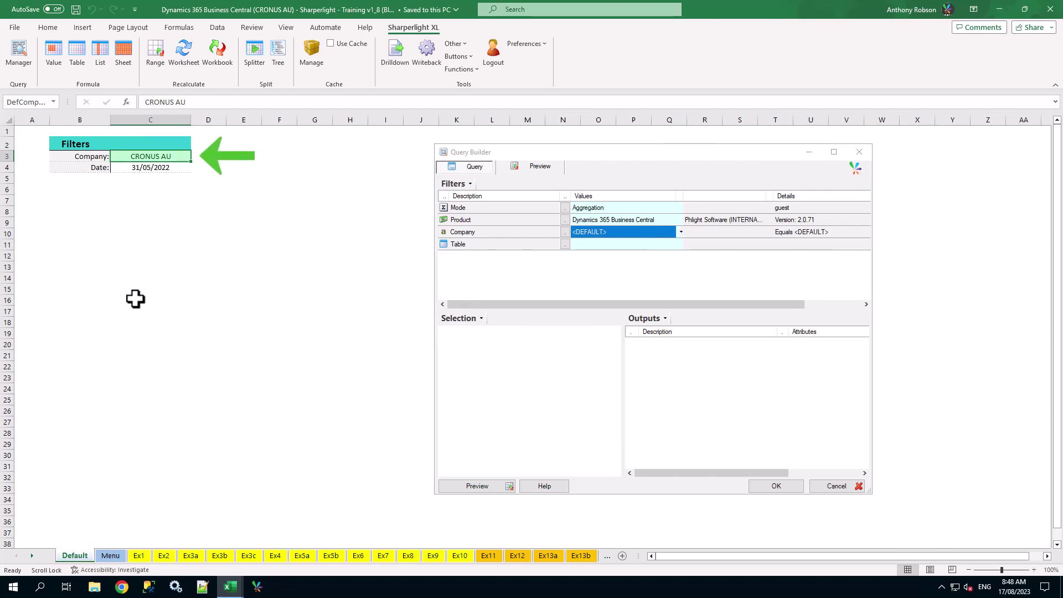
{"action": "left_click", "coordinate": [165, 157]}
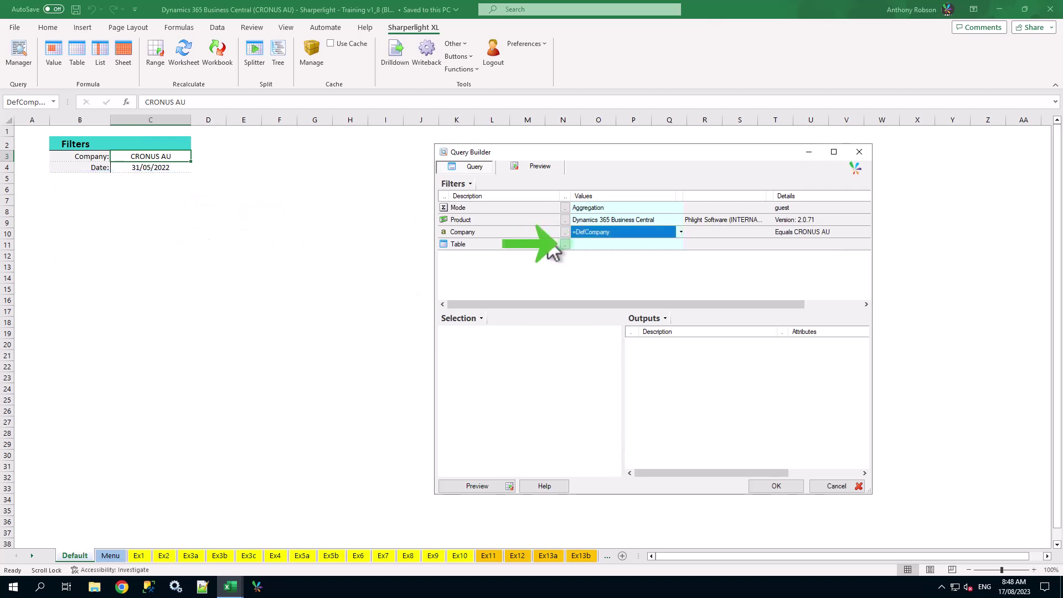
{"action": "left_click", "coordinate": [565, 245]}
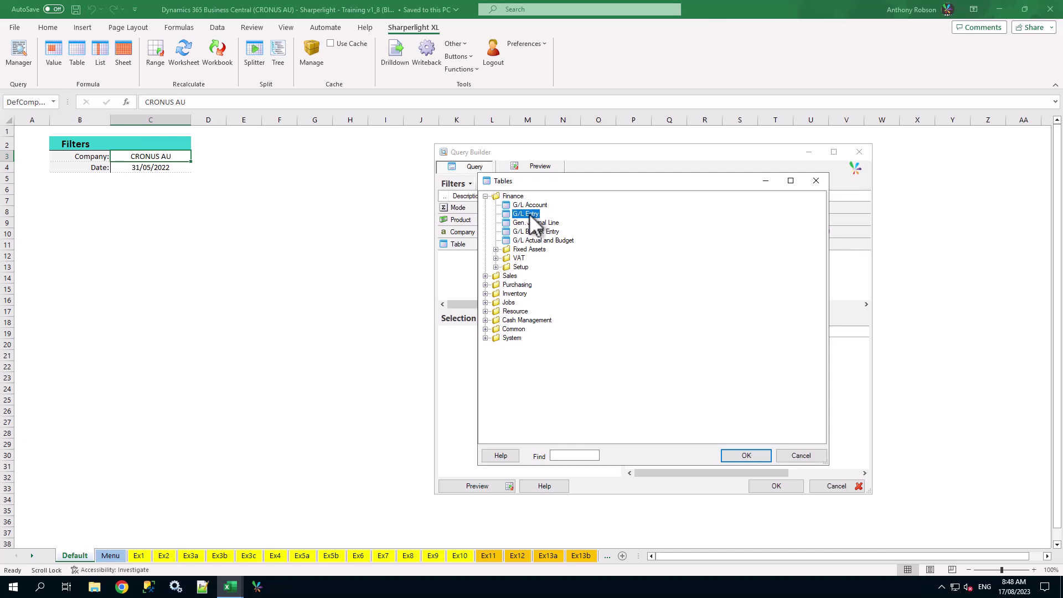
{"action": "double_click", "coordinate": [530, 215]}
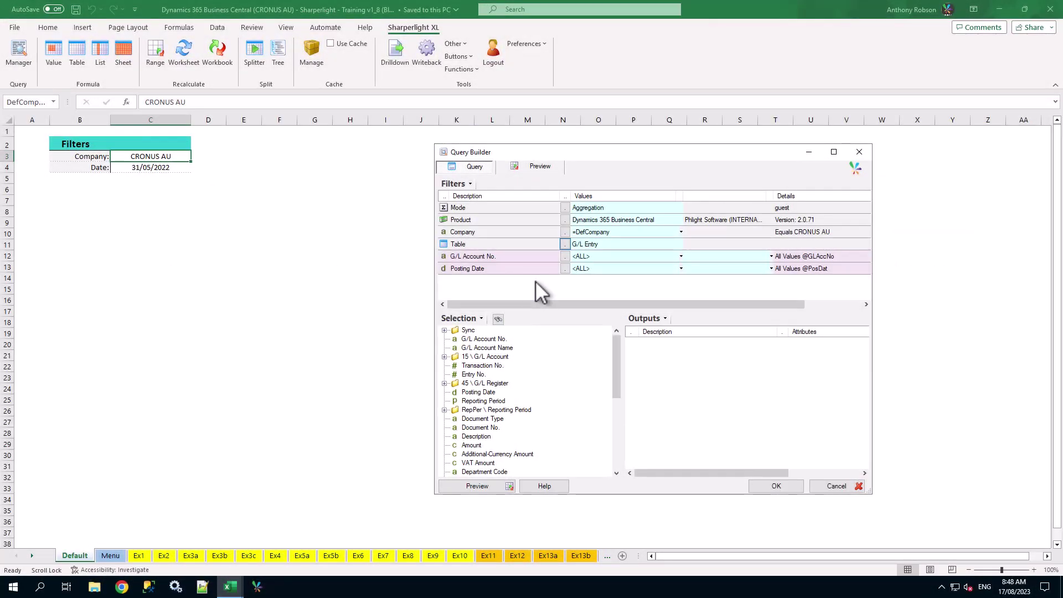
Step: Add a custom date filter with the description Date and place it above the G/L Account No. filter
{"action": "right_click", "coordinate": [516, 277]}
{"action": "mouse_move", "coordinate": [565, 376]}
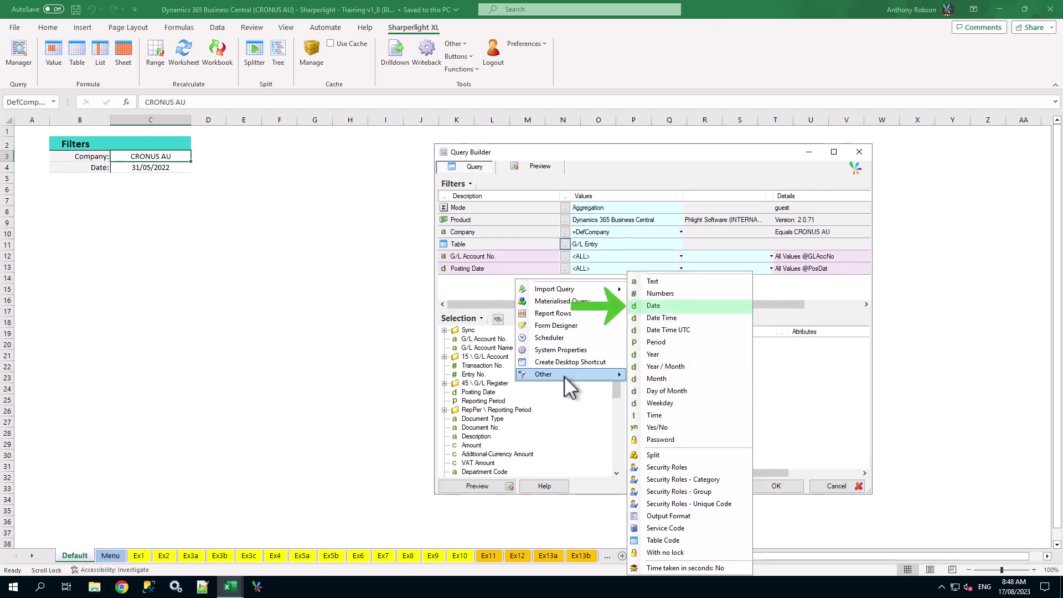
{"action": "left_click", "coordinate": [658, 309]}
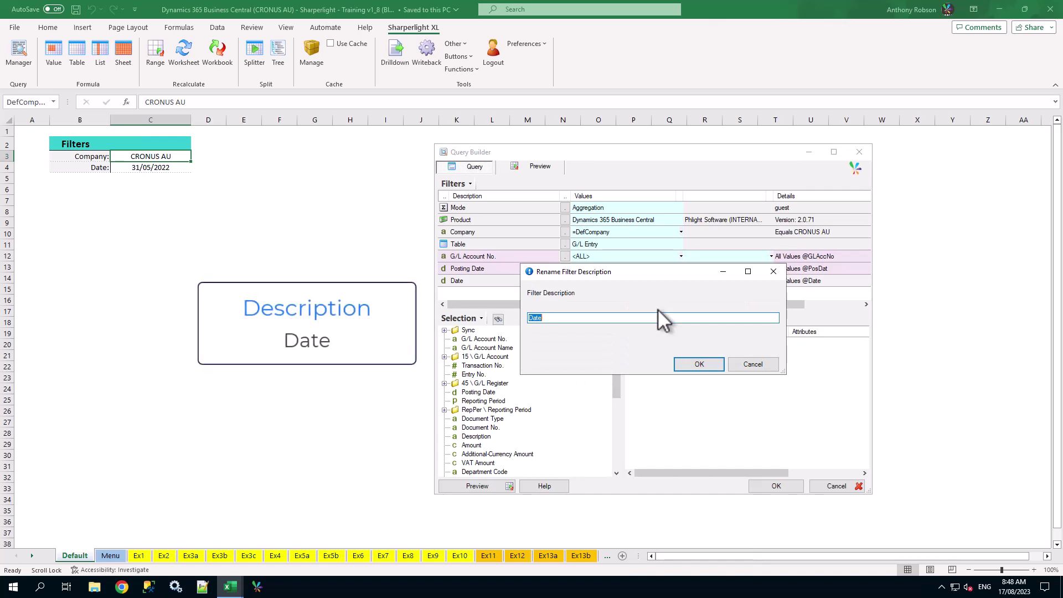
{"action": "left_click", "coordinate": [699, 364]}
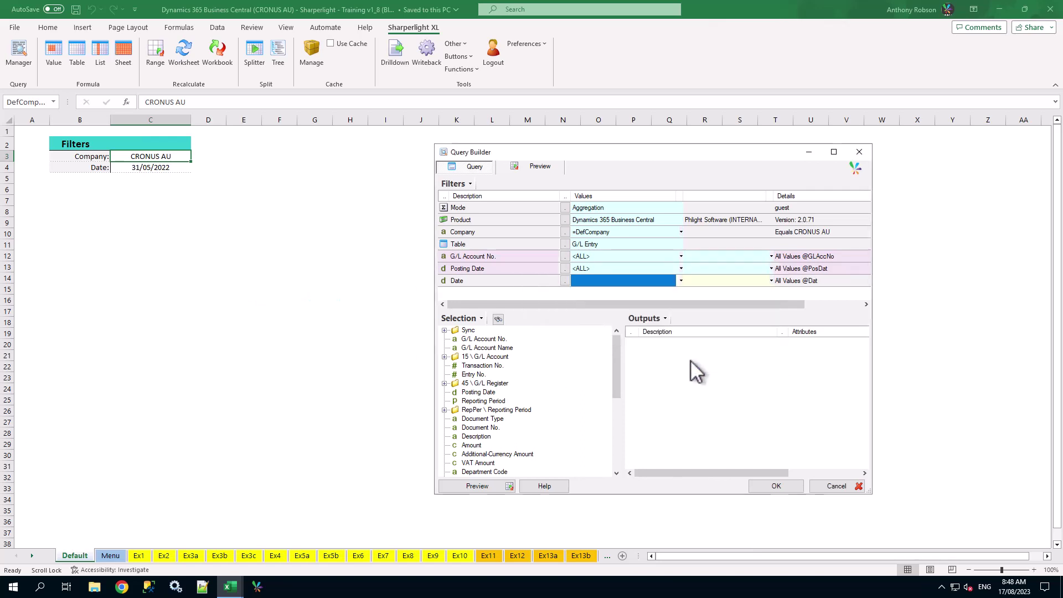
{"action": "left_click_drag", "start_coordinate": [521, 284], "coordinate": [501, 256]}
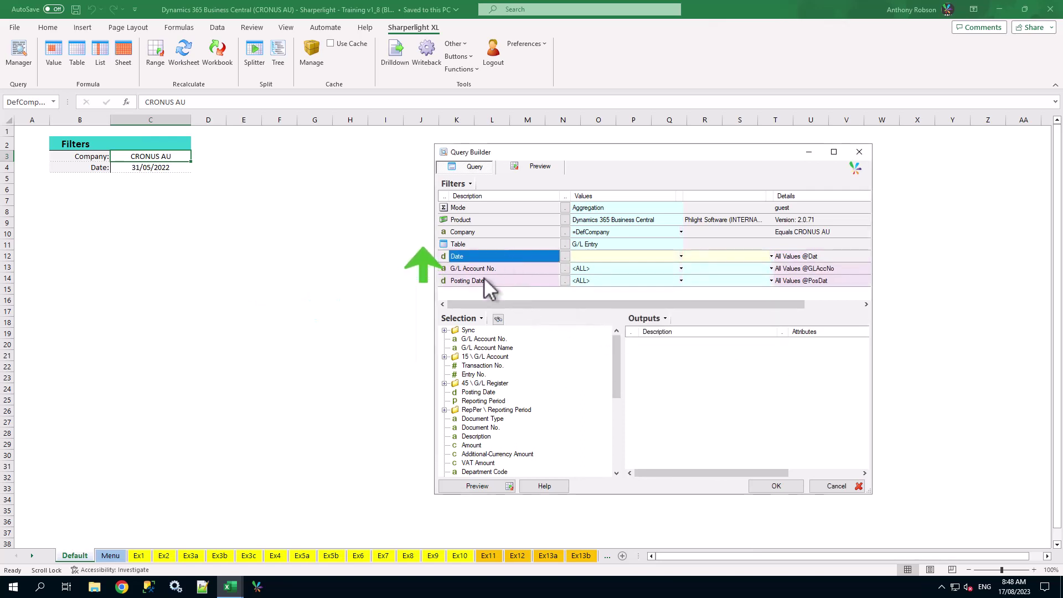
Step: Return to the Ex1 sheet and set the Date filter's name to Date with Single Values Only behaviour
{"action": "left_click", "coordinate": [138, 556]}
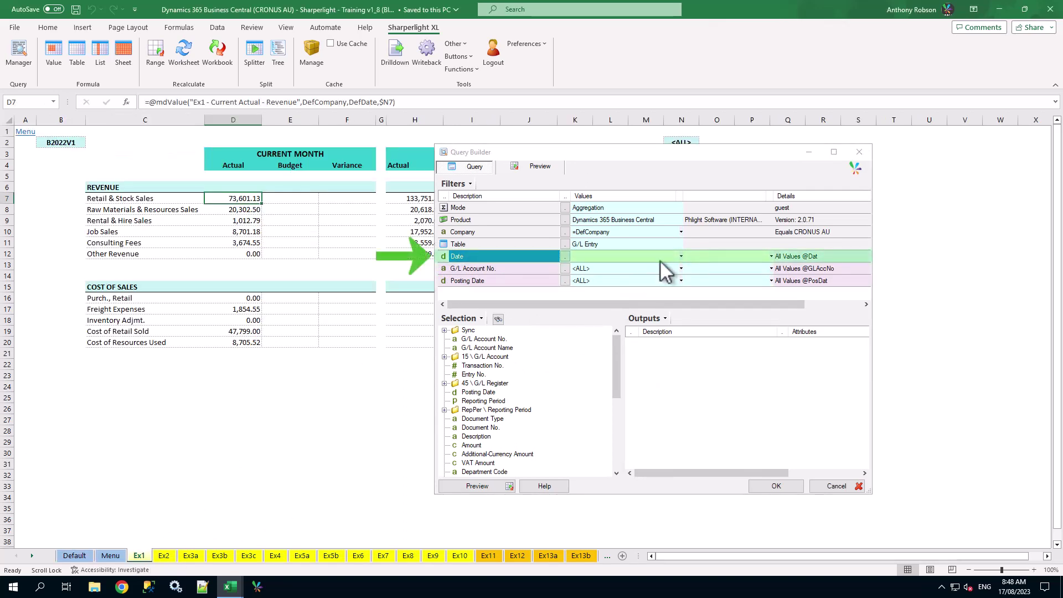
{"action": "double_click", "coordinate": [533, 253]}
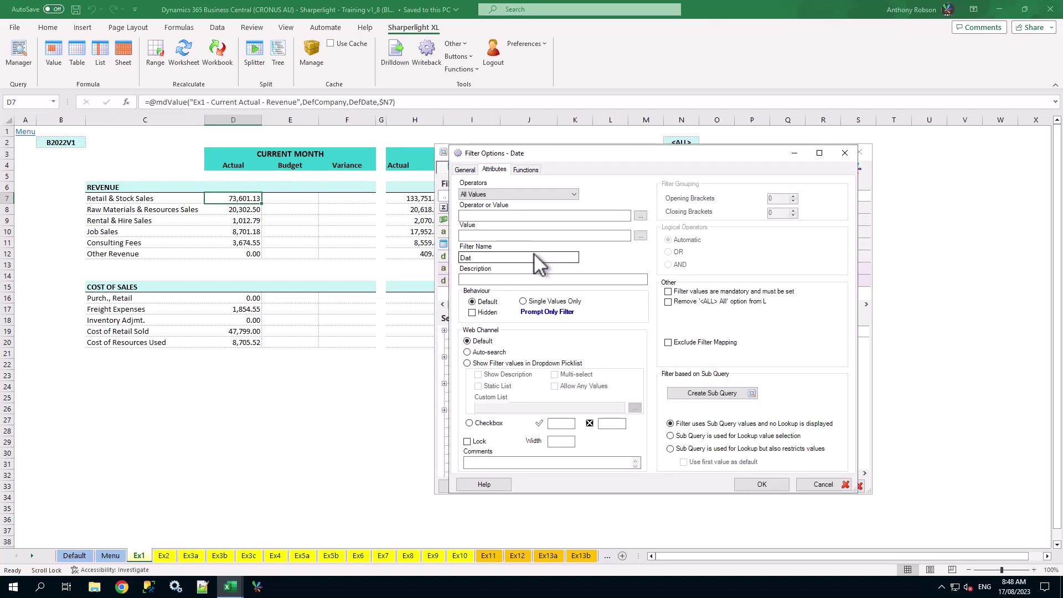
{"action": "type", "text": "Dat"}
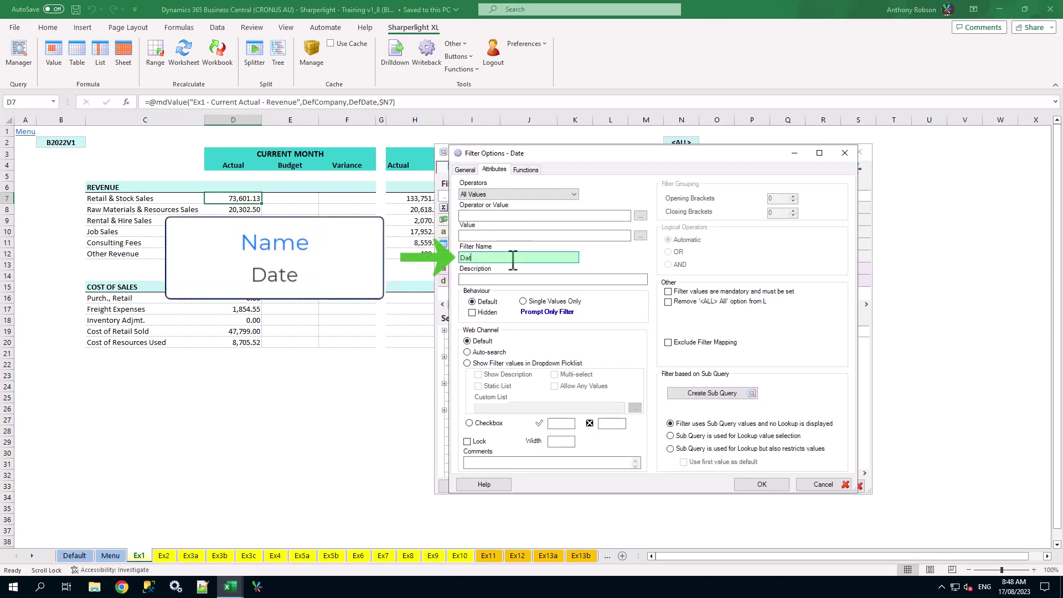
{"action": "type", "text": "e"}
{"action": "left_click", "coordinate": [547, 301]}
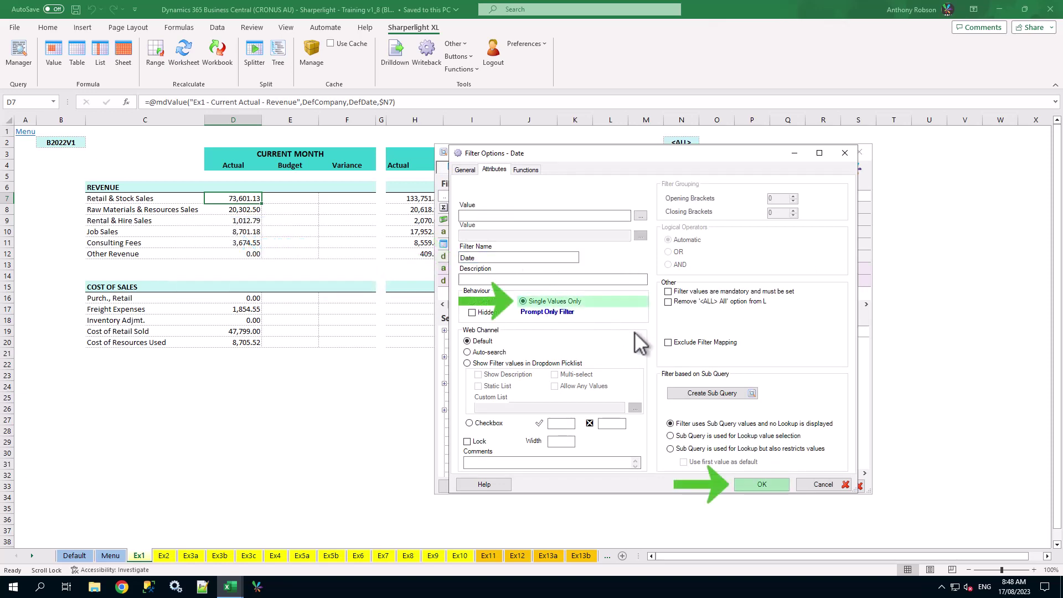
{"action": "left_click", "coordinate": [763, 485]}
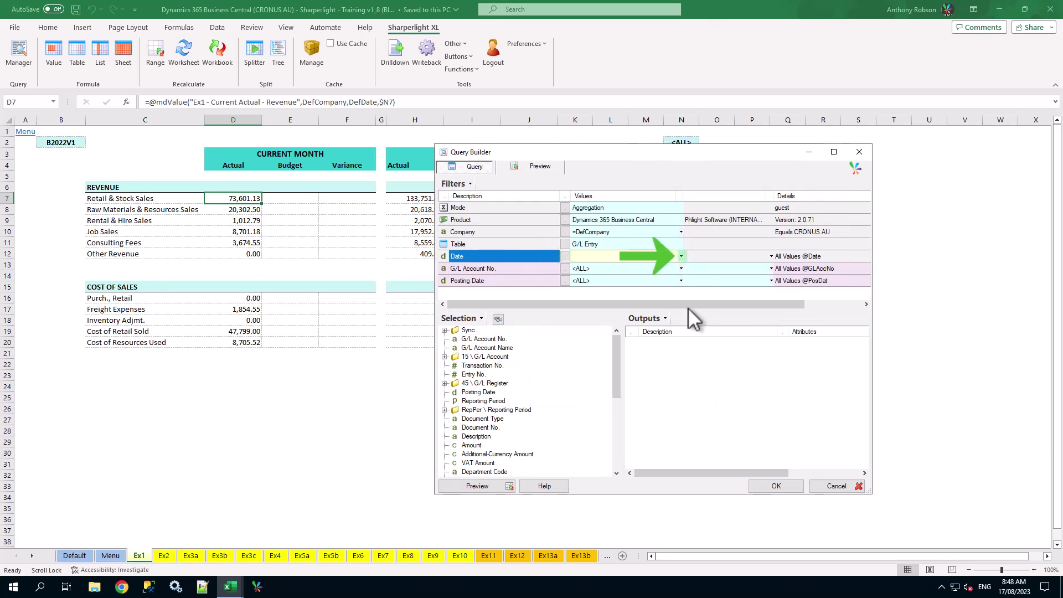
Step: Set the Date filter to =DefDate and link the G/L Account No. filter to the accounts in cell N7 (=$N7)
{"action": "left_click", "coordinate": [681, 257]}
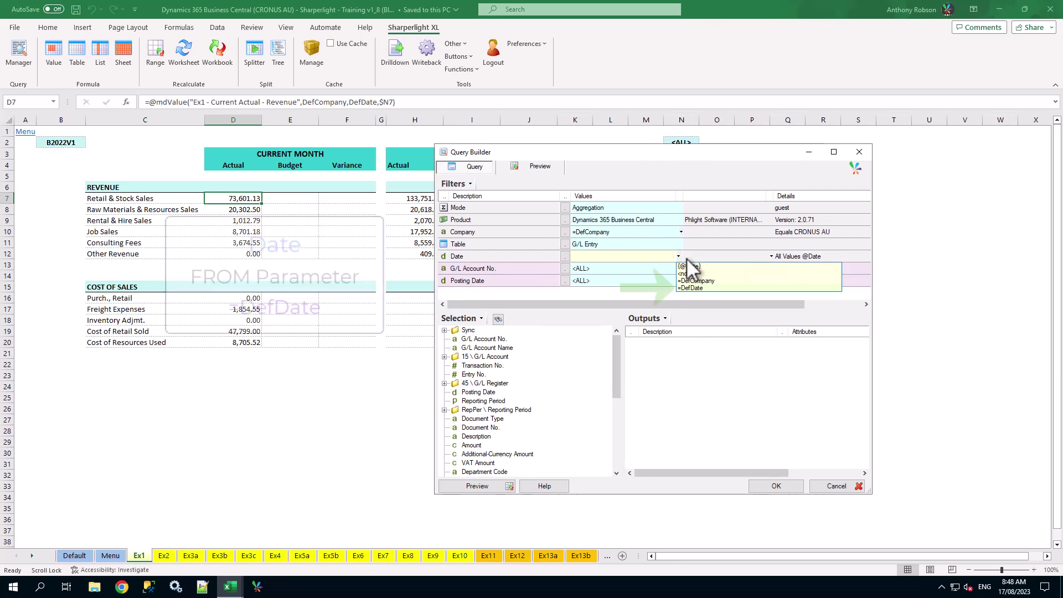
{"action": "left_click", "coordinate": [703, 287]}
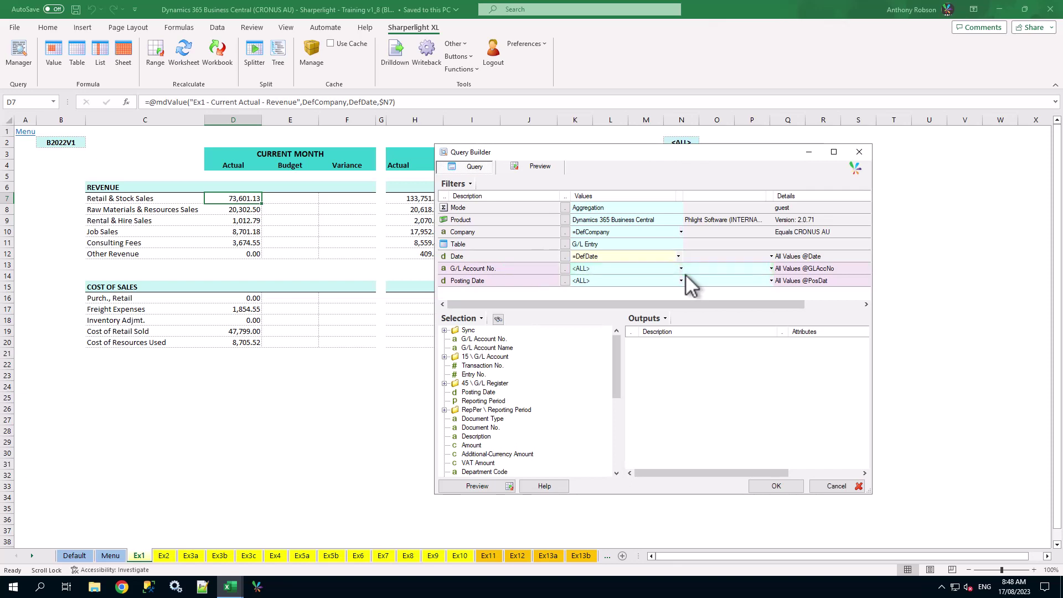
{"action": "left_click", "coordinate": [685, 273]}
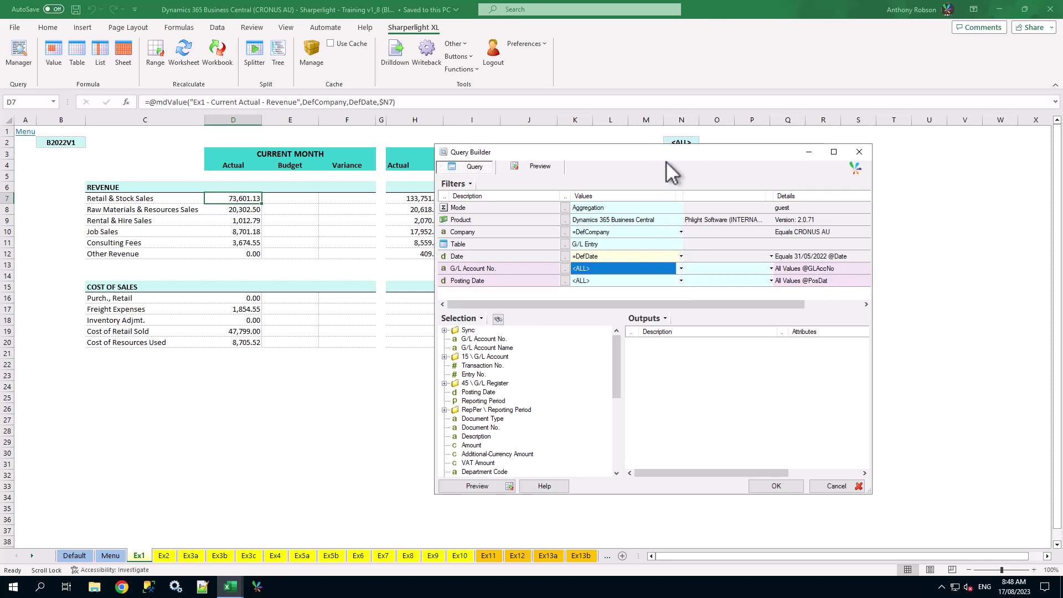
{"action": "left_click_drag", "start_coordinate": [646, 156], "coordinate": [411, 152]}
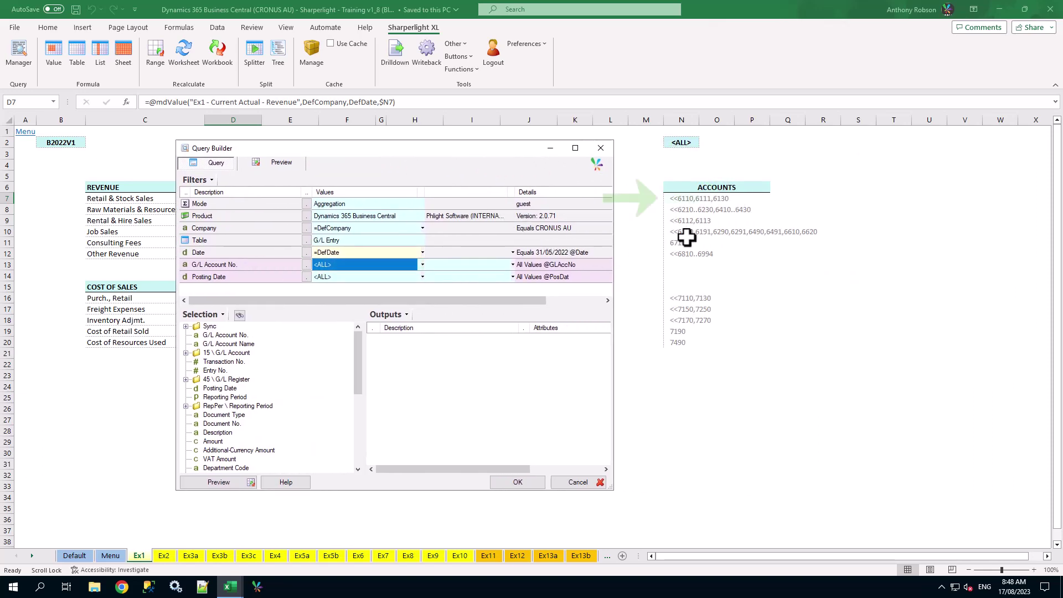
{"action": "left_click", "coordinate": [683, 197]}
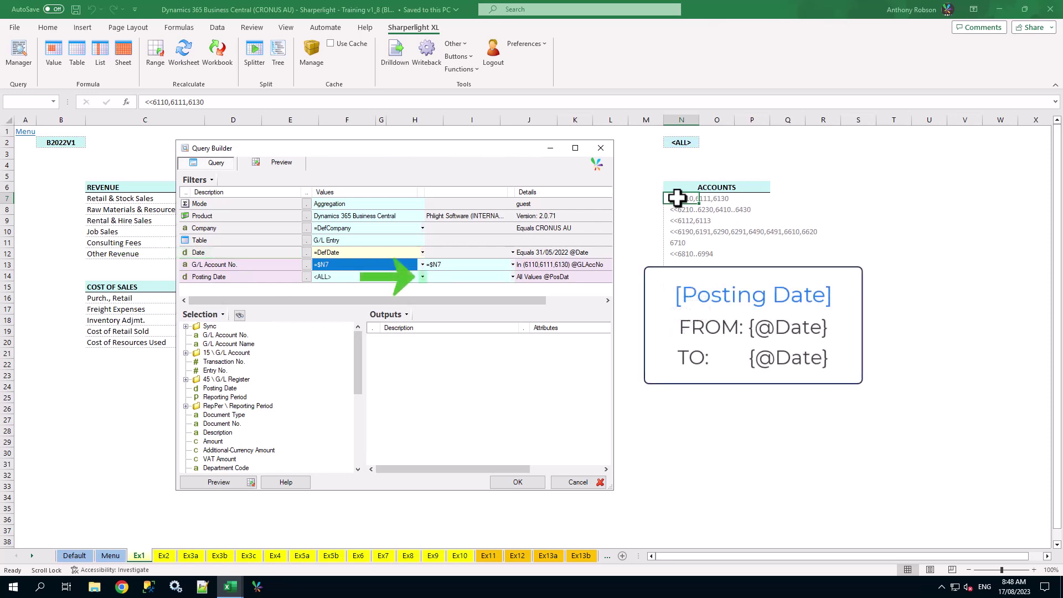
{"action": "left_click", "coordinate": [421, 277]}
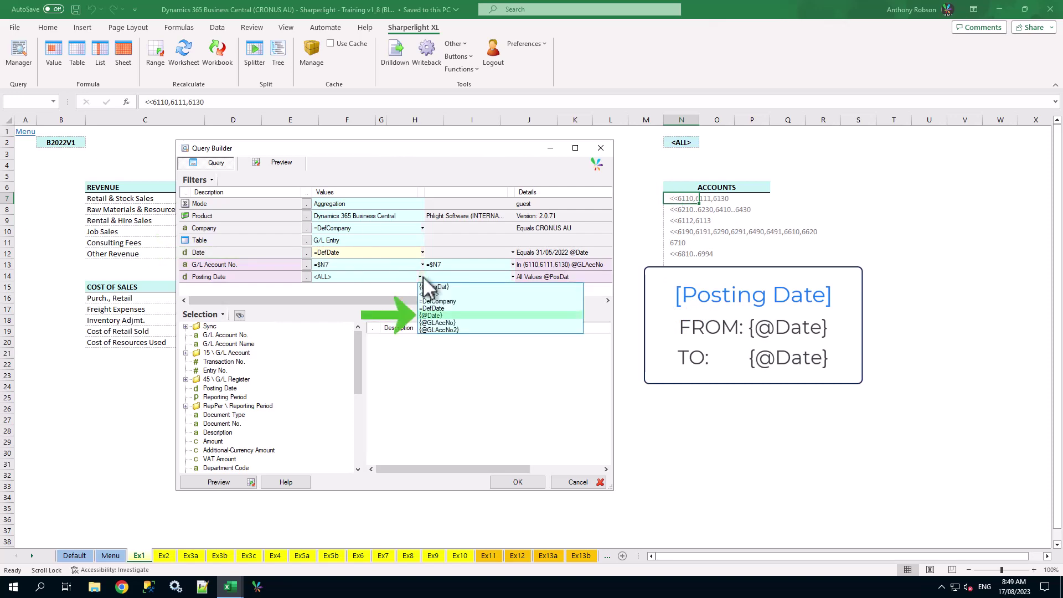
{"action": "left_click", "coordinate": [436, 315]}
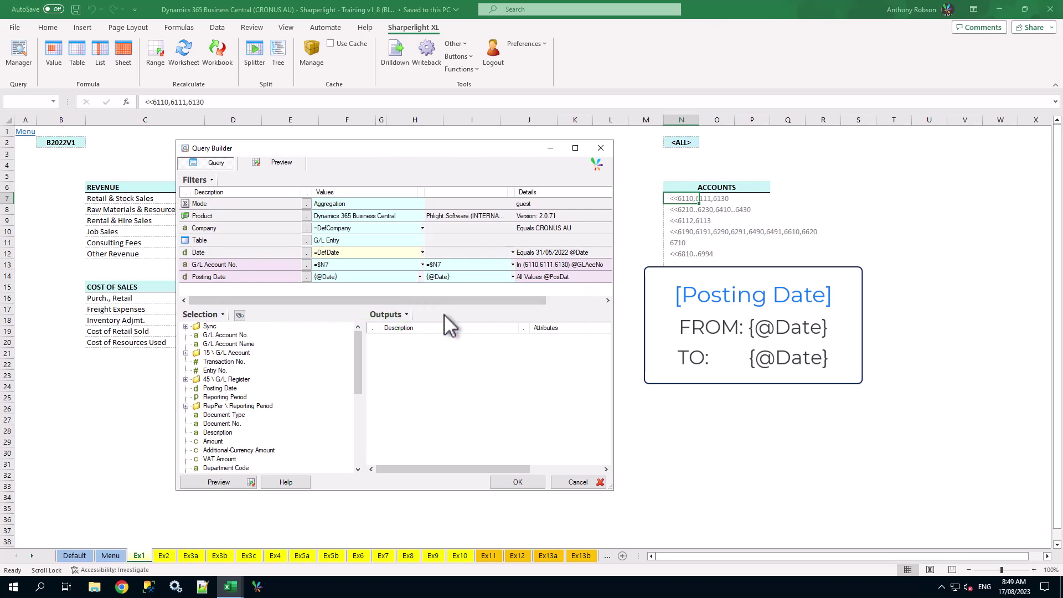
{"action": "left_click", "coordinate": [375, 279]}
{"action": "left_click", "coordinate": [398, 278]}
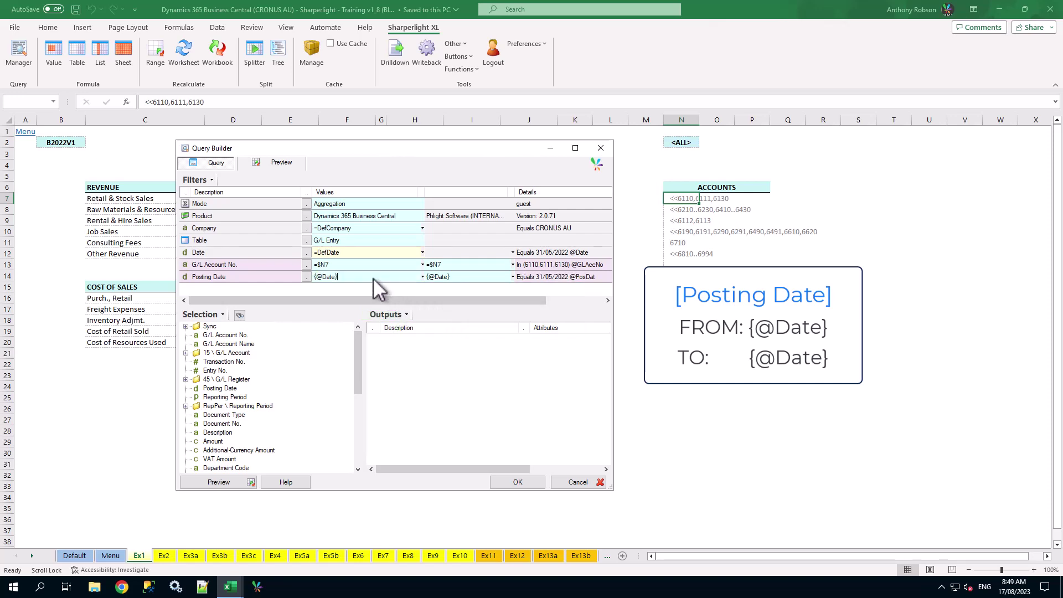
{"action": "type", "text": "oms"}
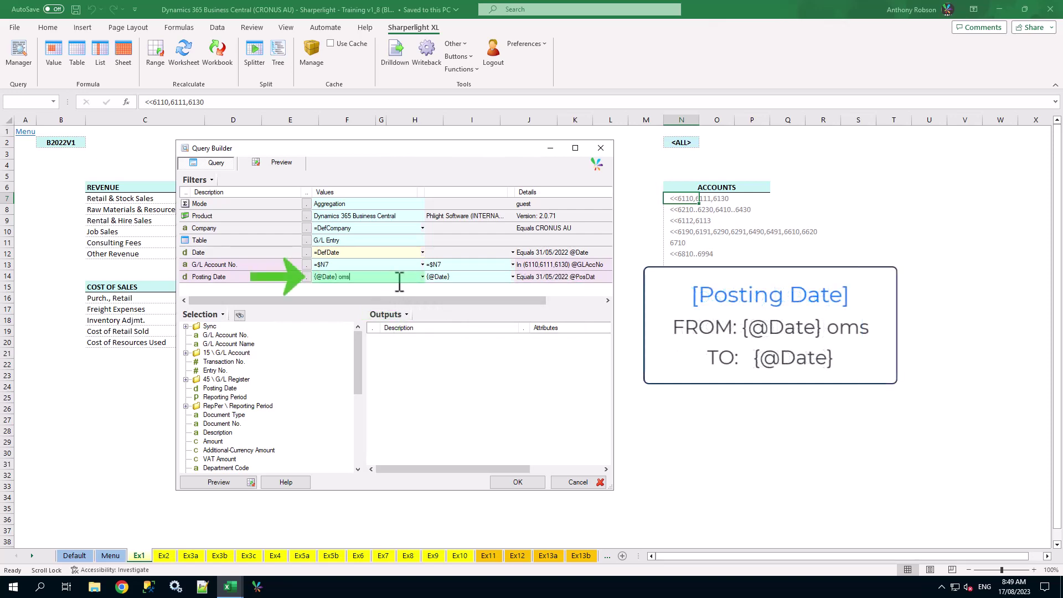
{"action": "key", "text": "Return"}
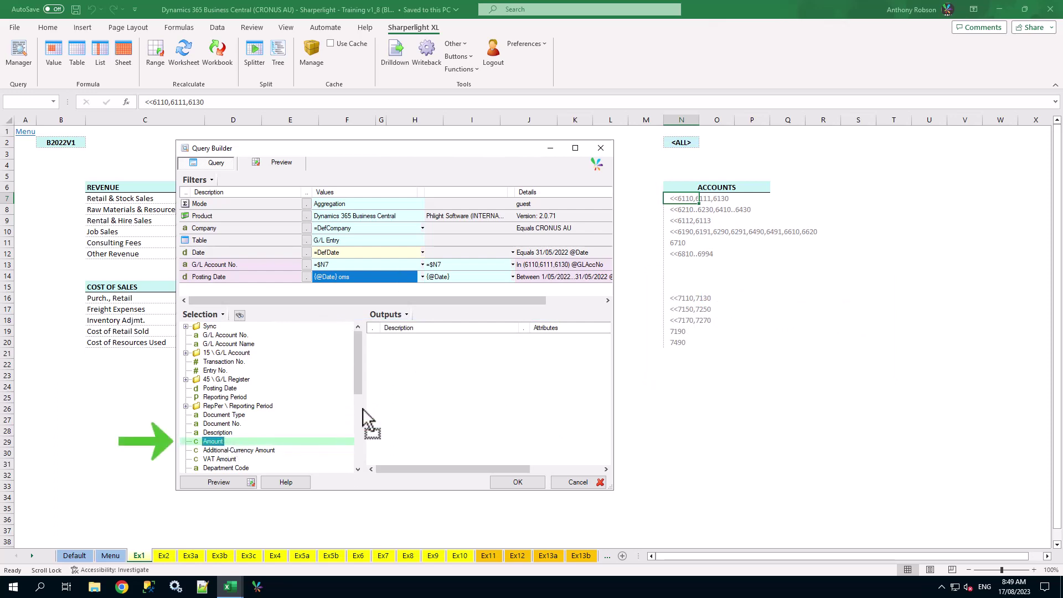
Step: Add Amount to the query outputs as a sum and set its number option to Reverse Sign
{"action": "left_click_drag", "start_coordinate": [363, 409], "coordinate": [428, 362]}
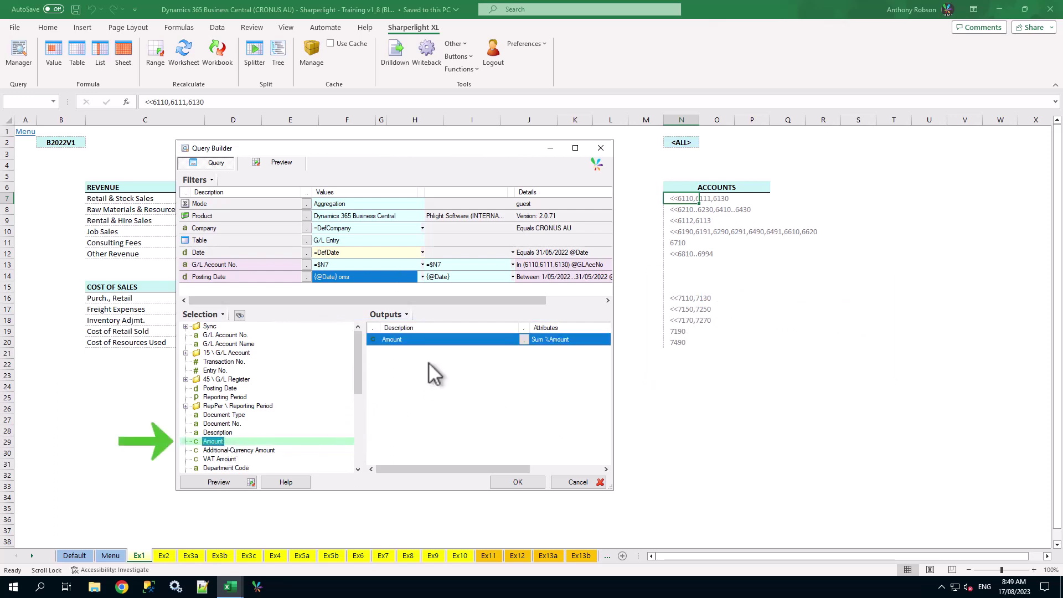
{"action": "double_click", "coordinate": [455, 340]}
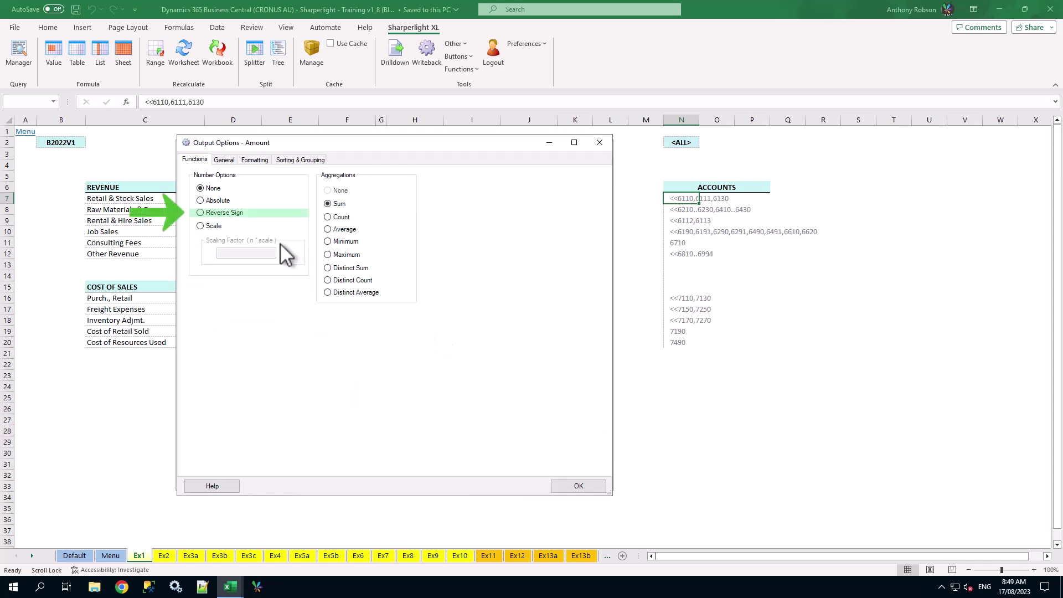
{"action": "left_click", "coordinate": [231, 217]}
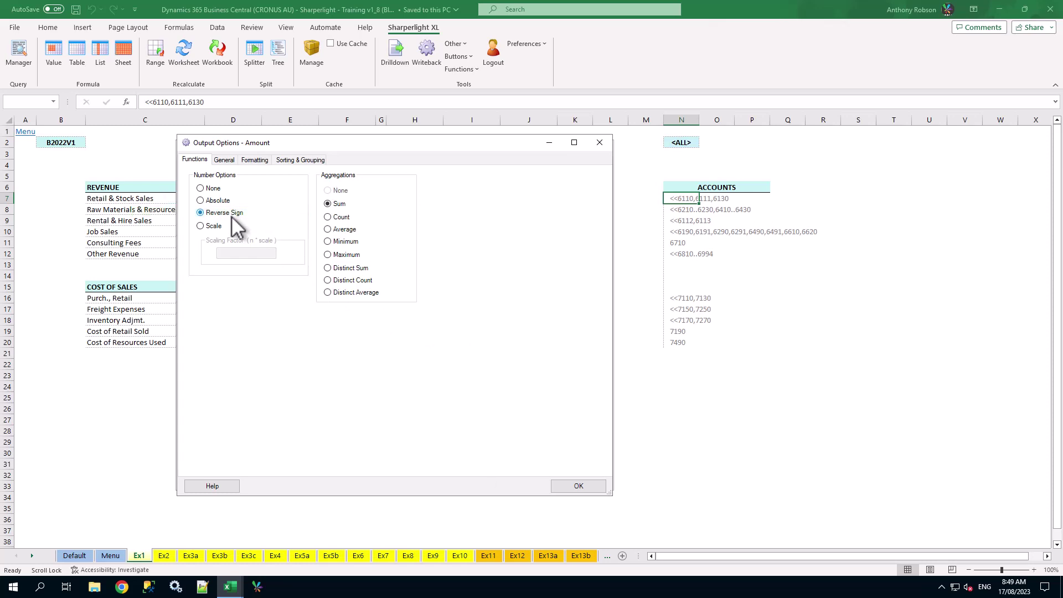
{"action": "left_click", "coordinate": [589, 488]}
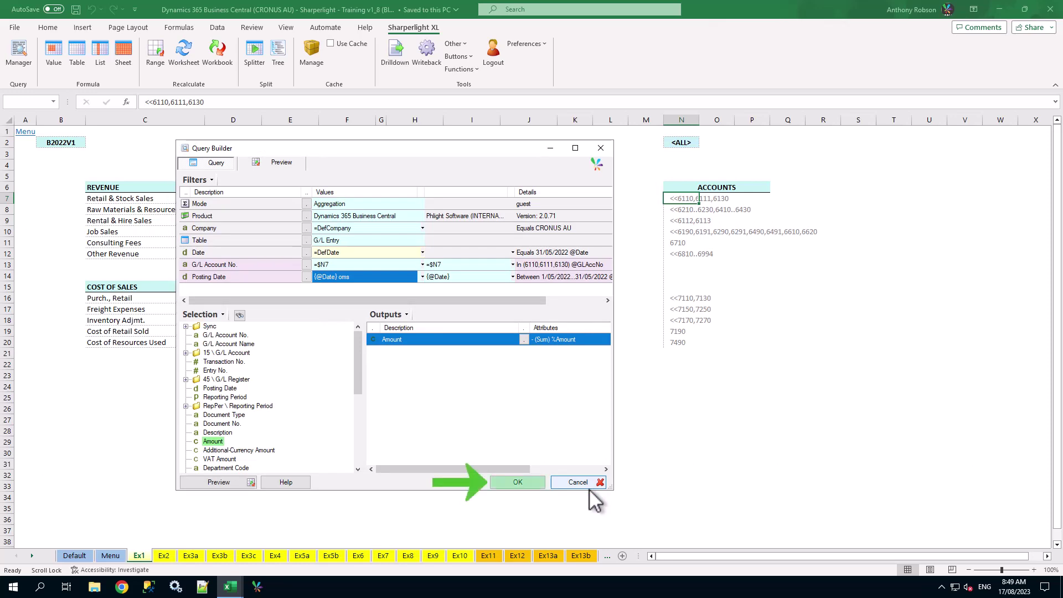
Step: Save the query as "Ex1 Current Actual - Revenue" and copy the D7 formula down through D12
{"action": "left_click", "coordinate": [518, 482]}
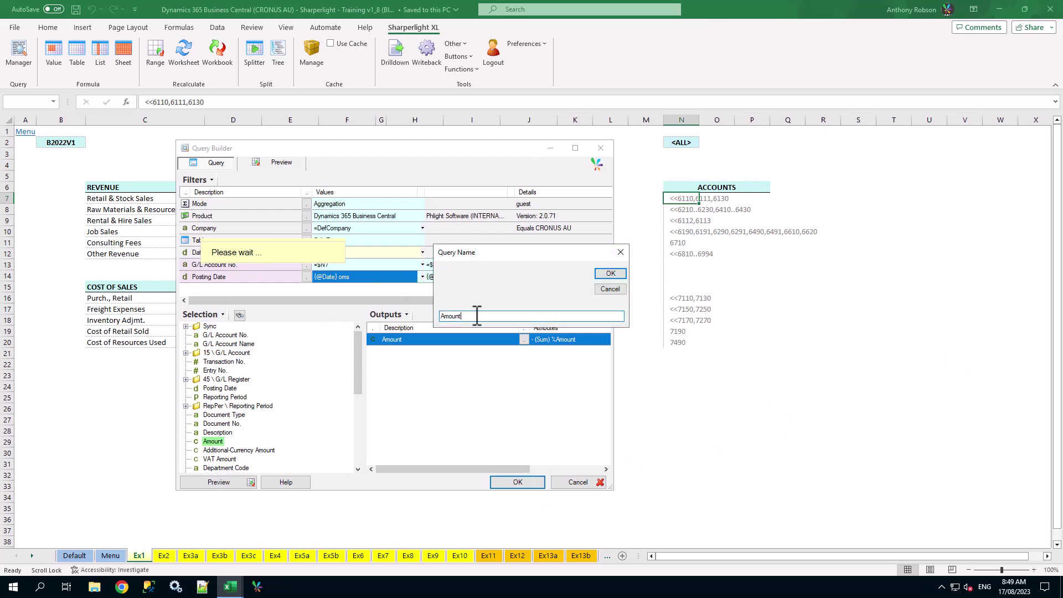
{"action": "type", "text": "Ex1"}
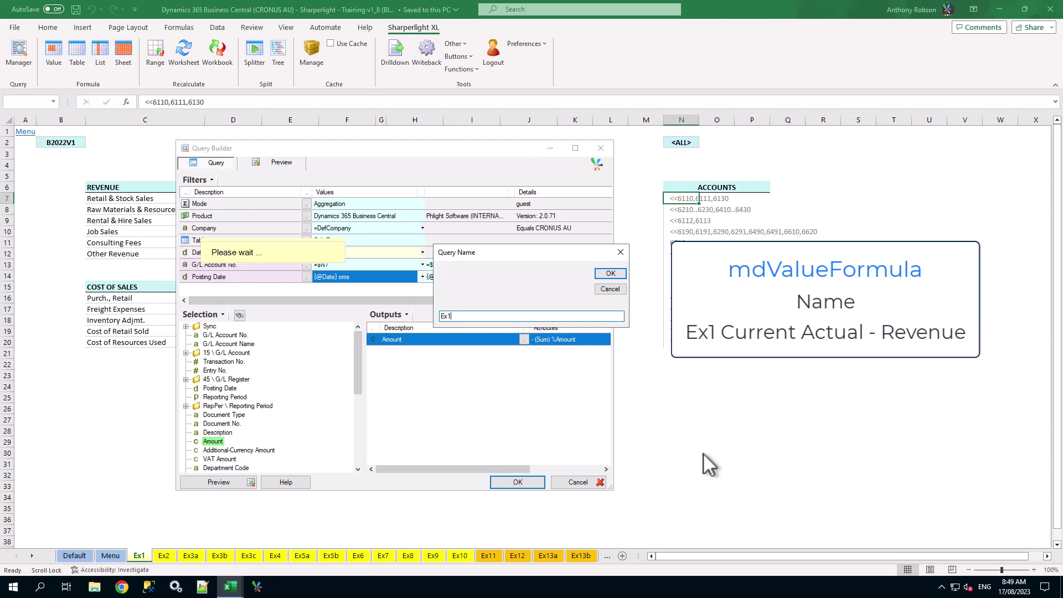
{"action": "type", "text": " Current Actual - Revenue"}
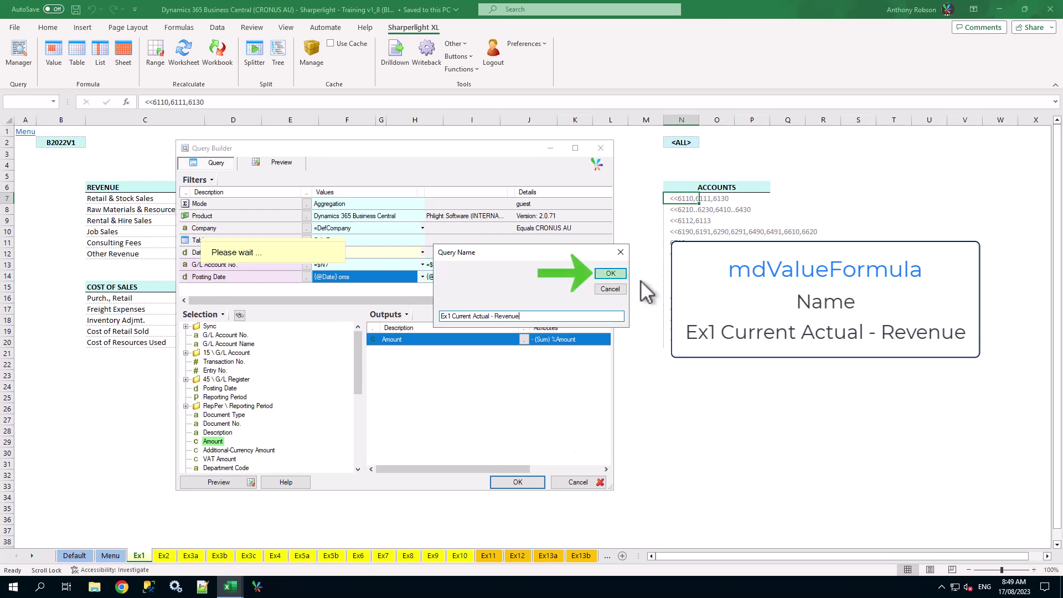
{"action": "left_click", "coordinate": [623, 274]}
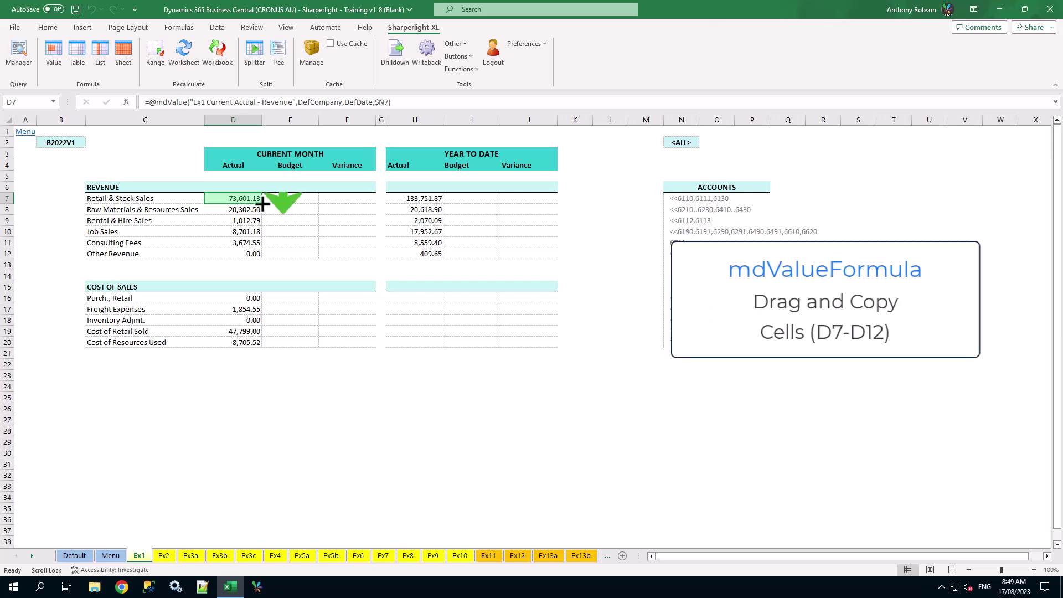
{"action": "left_click_drag", "start_coordinate": [263, 206], "coordinate": [260, 257]}
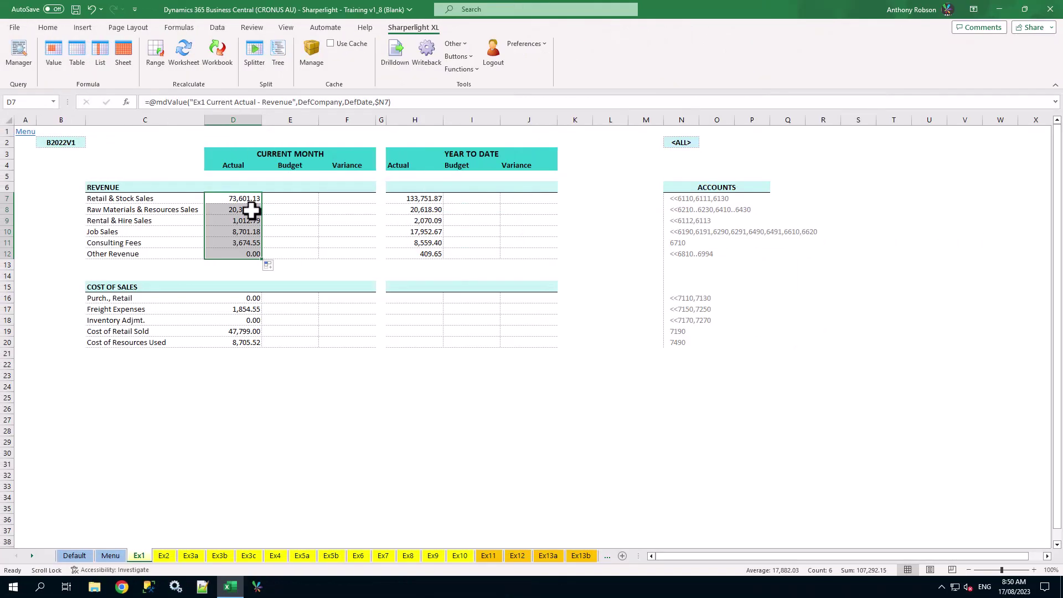
Step: Check the account references in the copied Current Month Actual formulas in D8 to D12
{"action": "left_click", "coordinate": [249, 210]}
{"action": "left_click", "coordinate": [247, 221]}
{"action": "left_click", "coordinate": [245, 232]}
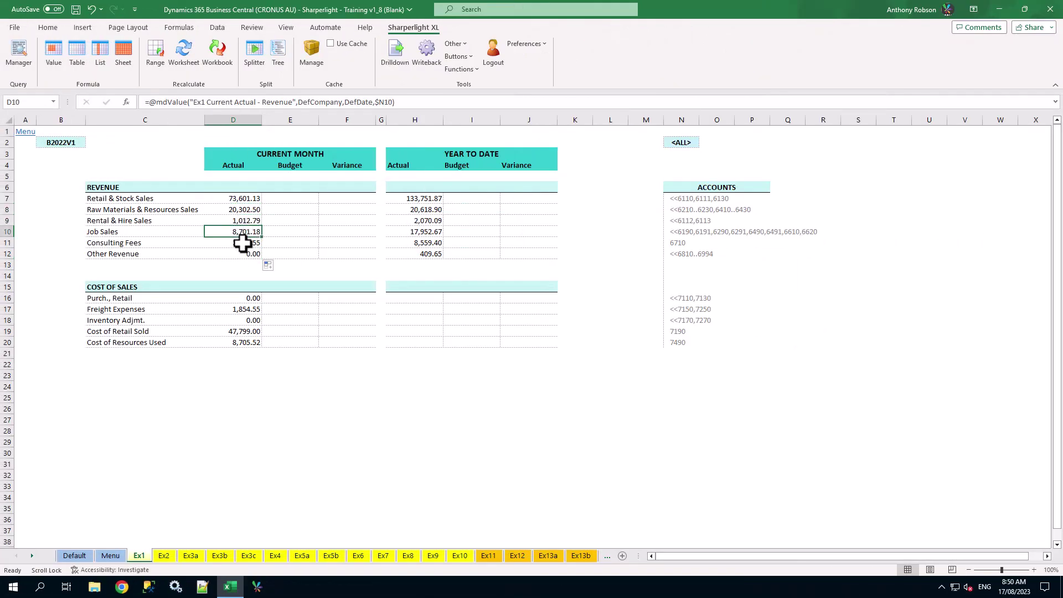
{"action": "left_click", "coordinate": [242, 244]}
{"action": "left_click", "coordinate": [244, 253]}
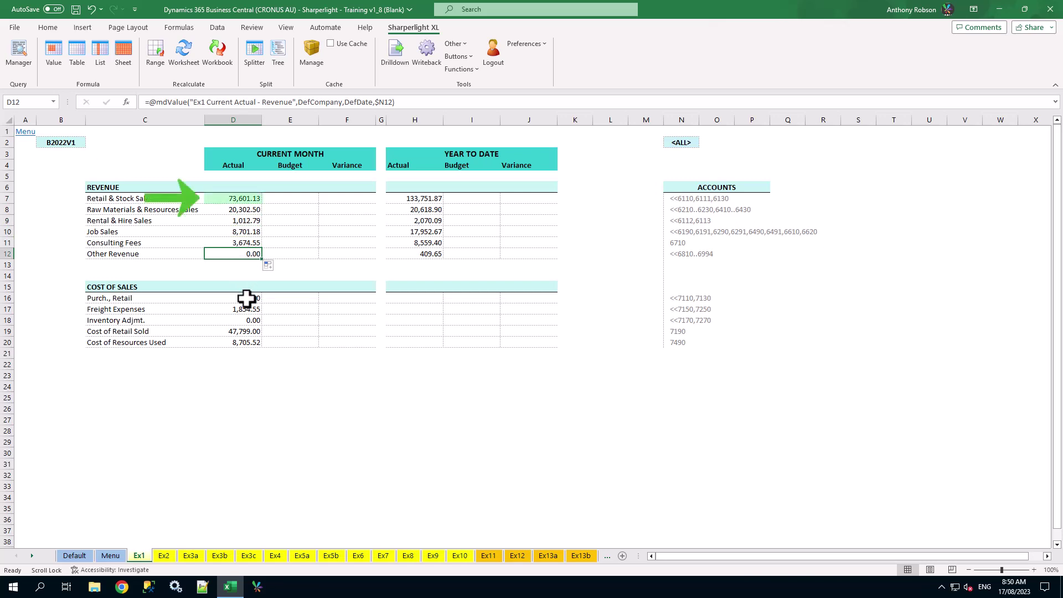
Step: Copy the revenue query behind cell D7 to the clipboard and close it without changes
{"action": "left_click", "coordinate": [247, 199]}
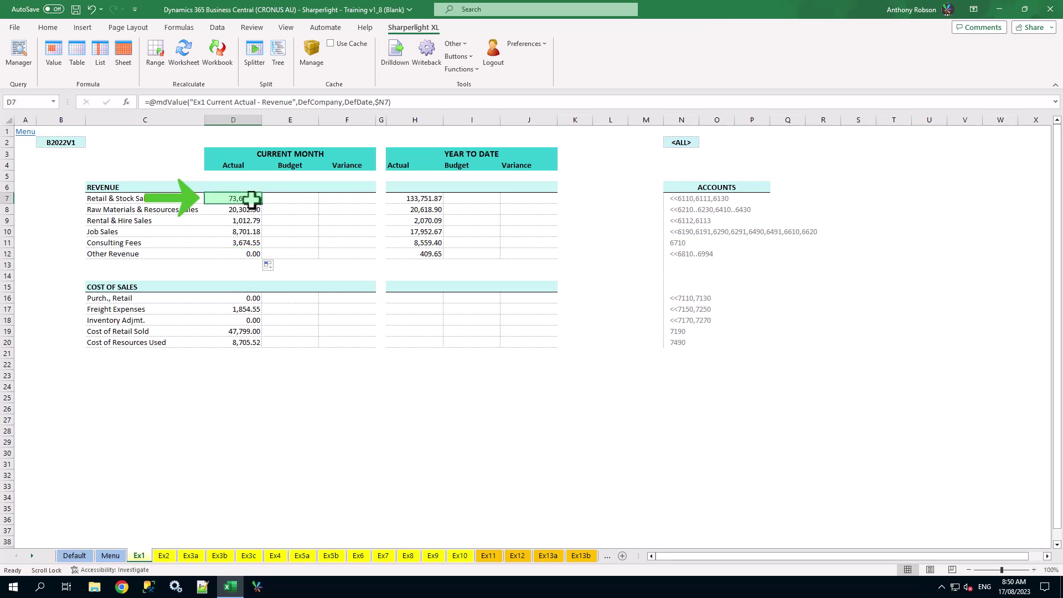
{"action": "double_click", "coordinate": [248, 199]}
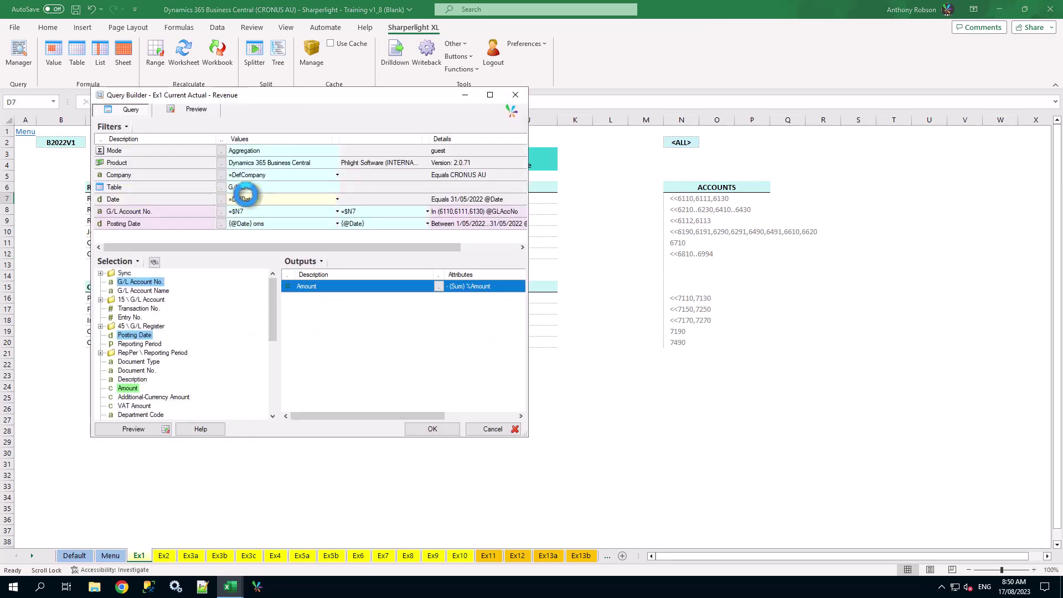
{"action": "right_click", "coordinate": [362, 235]}
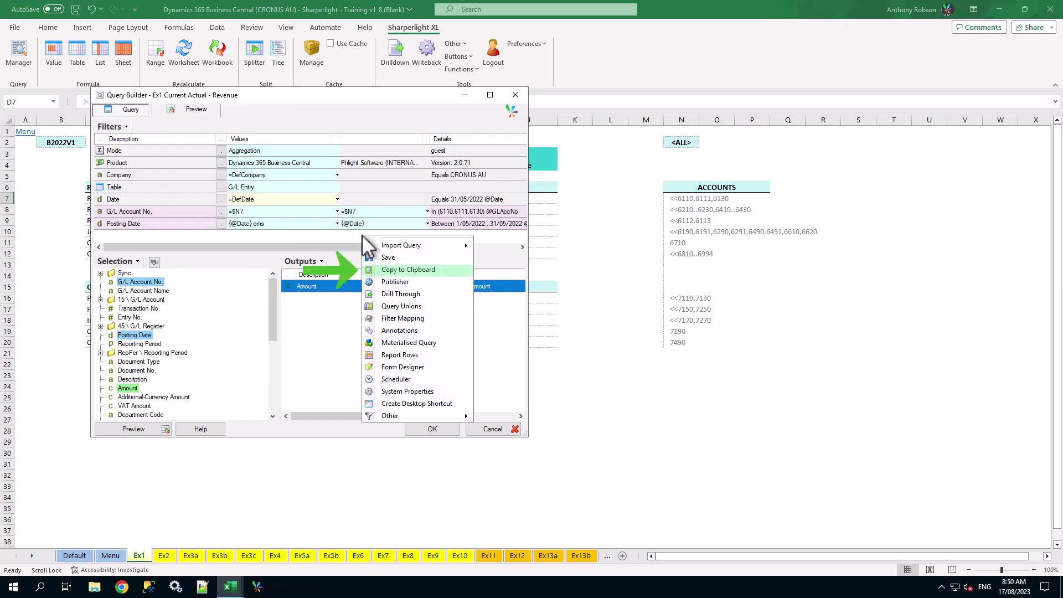
{"action": "left_click", "coordinate": [448, 268]}
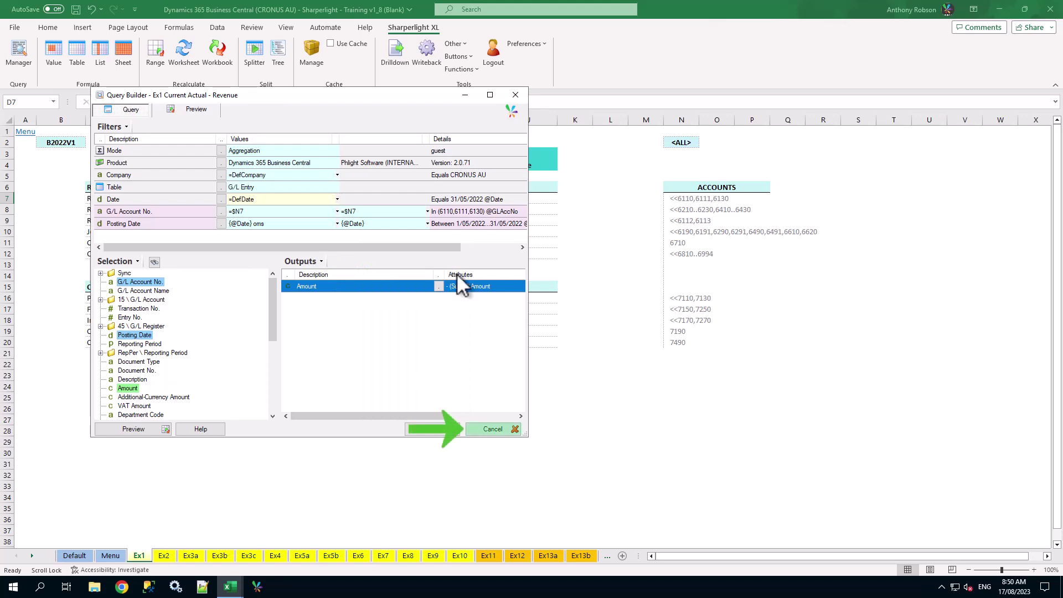
{"action": "left_click", "coordinate": [513, 428]}
{"action": "key", "text": "ctrl+v"}
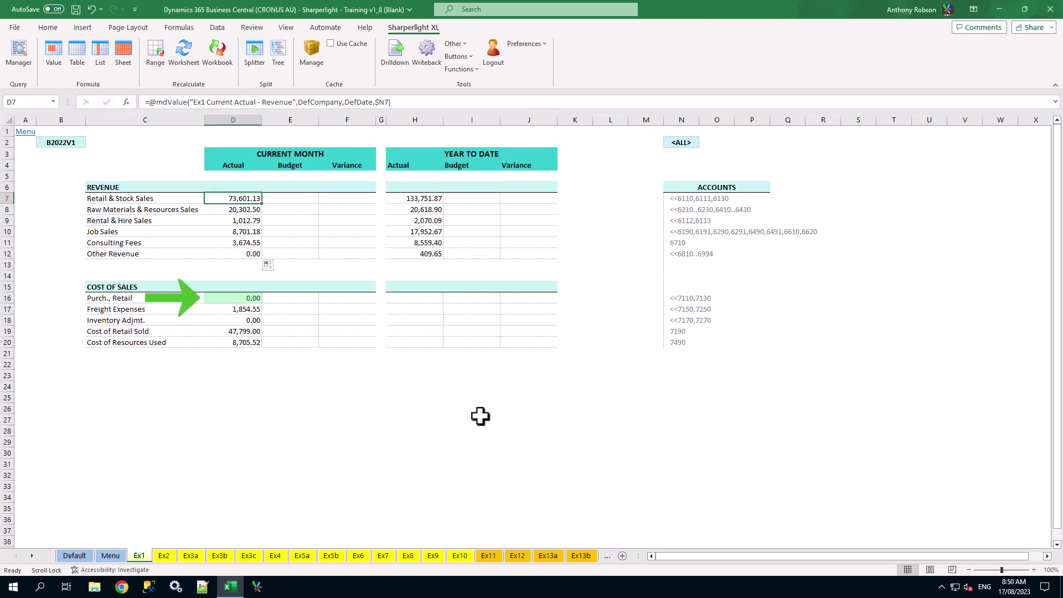
Step: Start a new value formula in D16 for Purch., Retail and import the copied query from the clipboard
{"action": "left_click", "coordinate": [242, 299]}
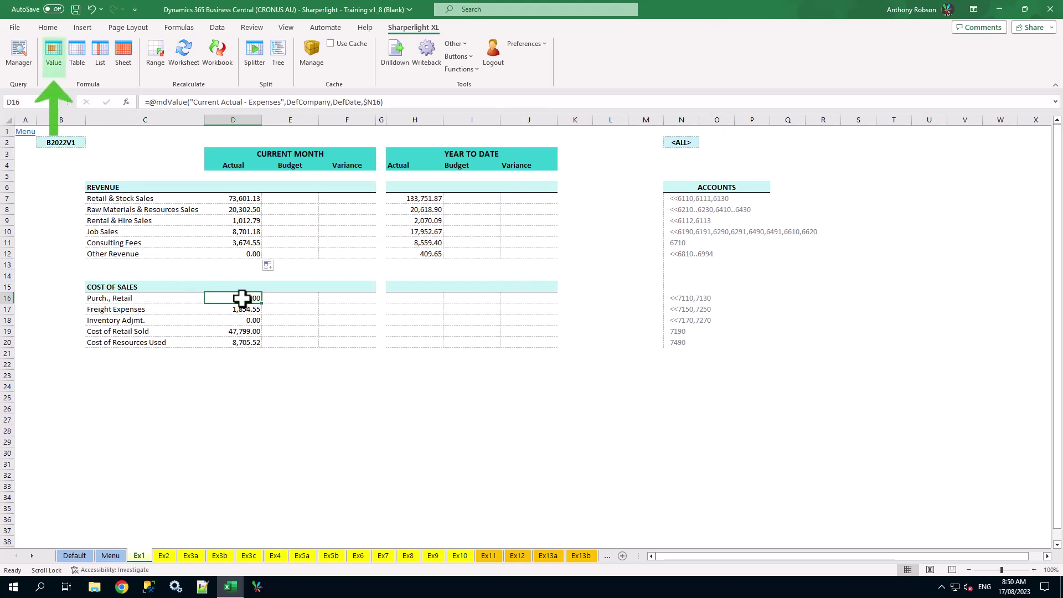
{"action": "left_click", "coordinate": [53, 57]}
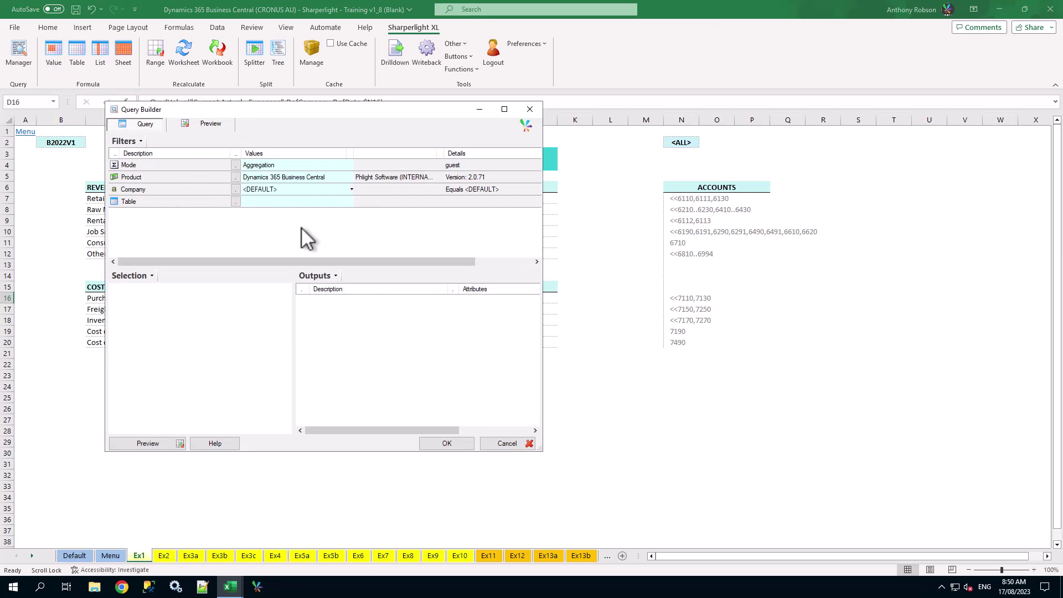
{"action": "right_click", "coordinate": [301, 227]}
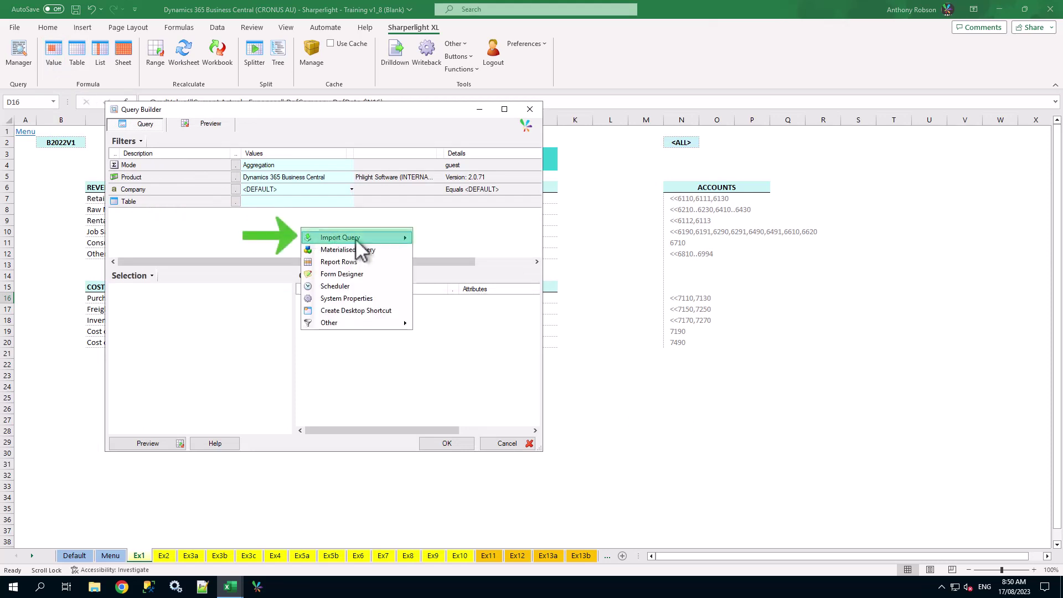
{"action": "mouse_move", "coordinate": [354, 238]}
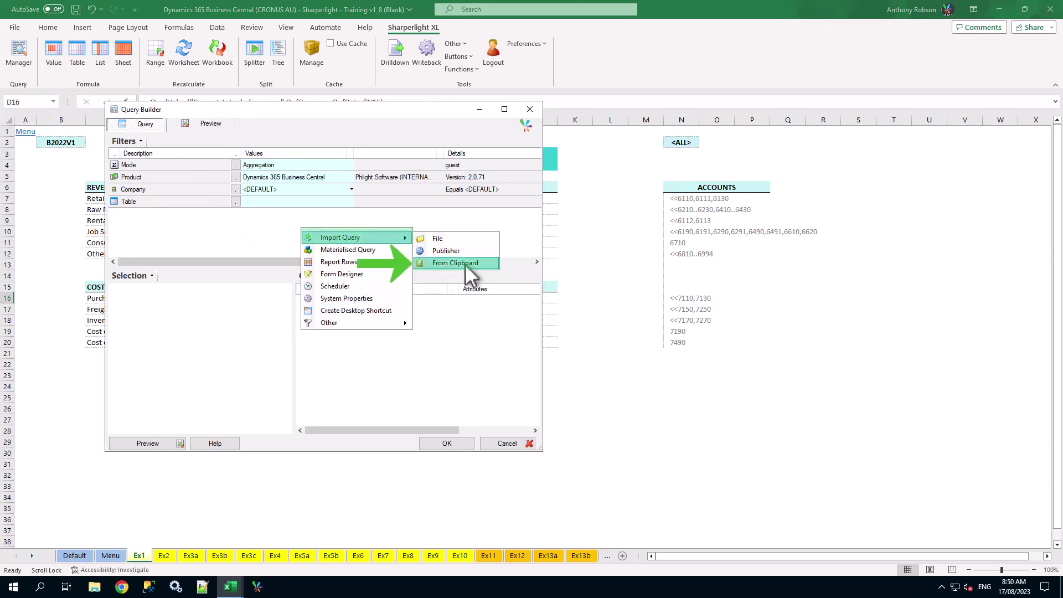
{"action": "left_click", "coordinate": [464, 263]}
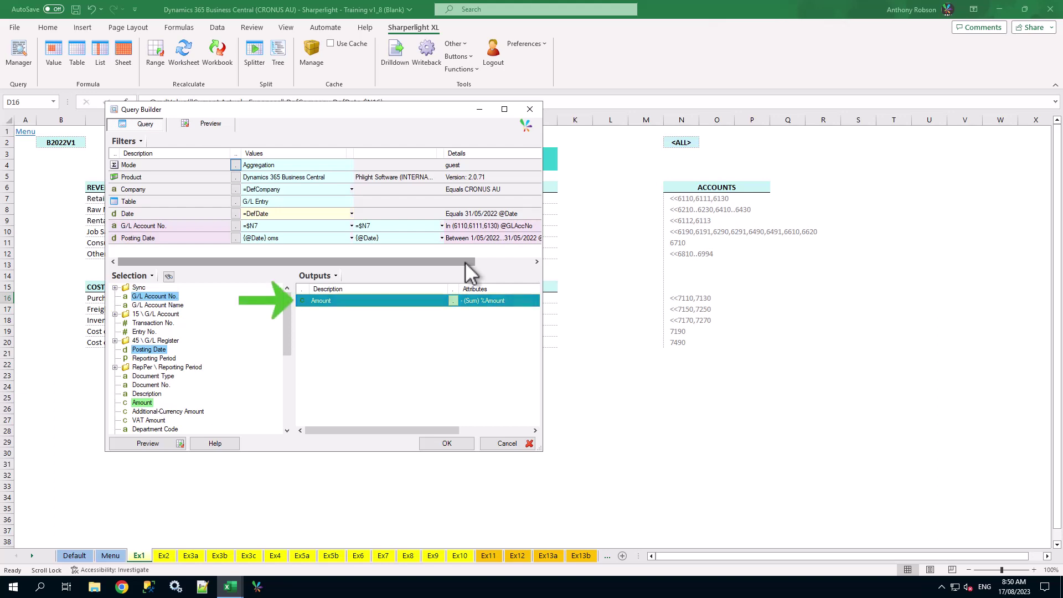
Step: Set the Amount output's number option to None, keeping Sum as the aggregation
{"action": "double_click", "coordinate": [411, 303]}
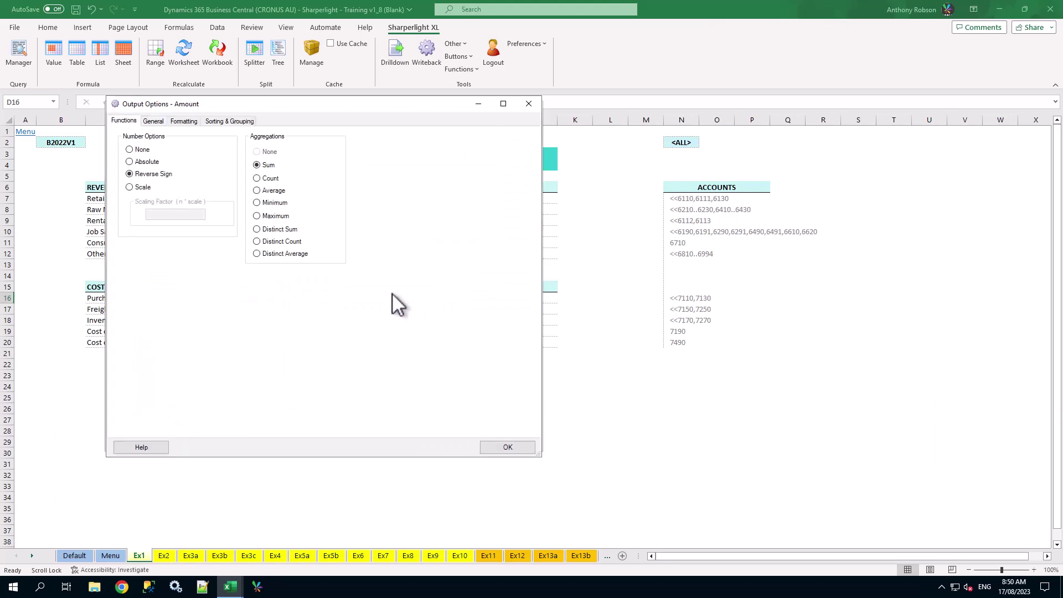
{"action": "left_click", "coordinate": [146, 152]}
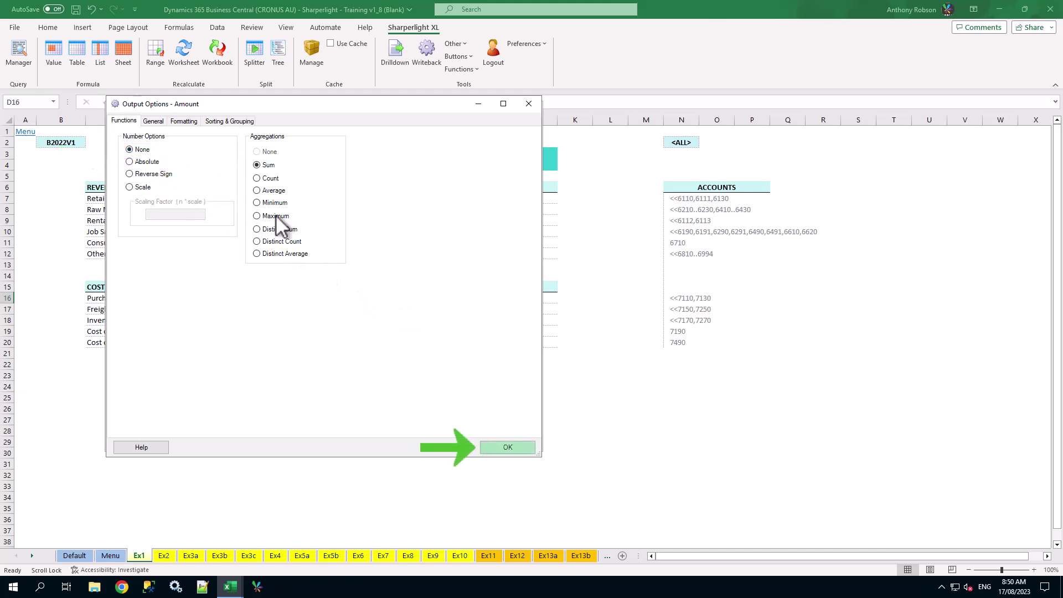
{"action": "left_click", "coordinate": [517, 450]}
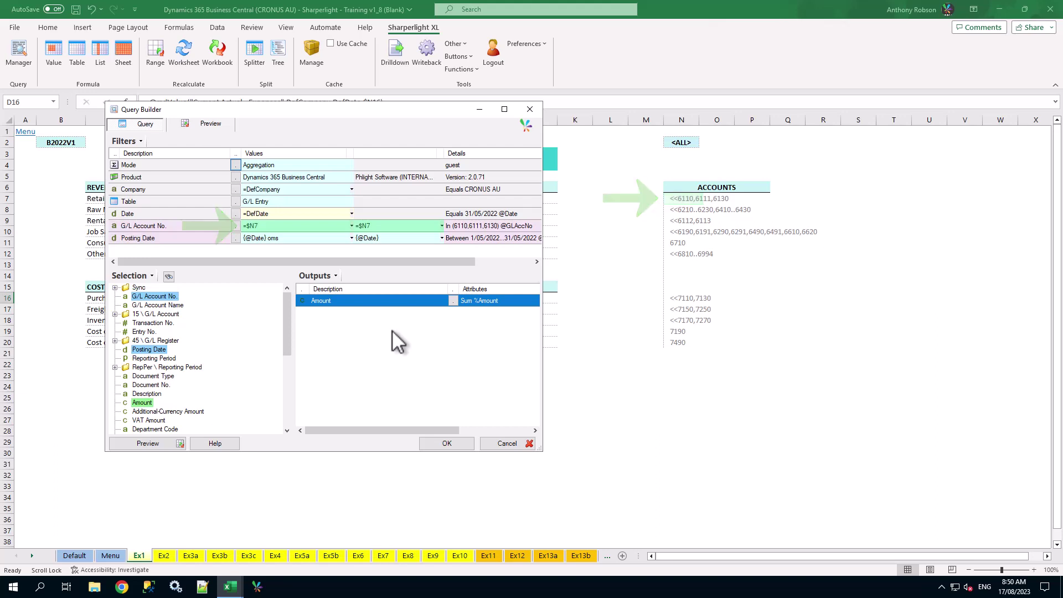
Step: Link both values of the G/L Account No. filter to cell N16 (=$N16)
{"action": "left_click", "coordinate": [307, 226]}
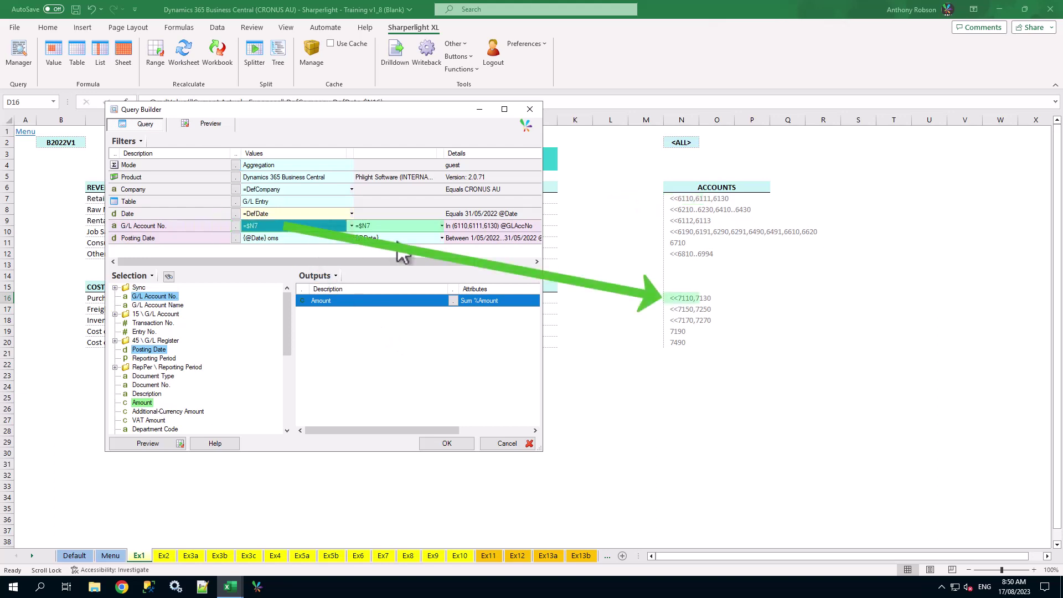
{"action": "left_click", "coordinate": [687, 298]}
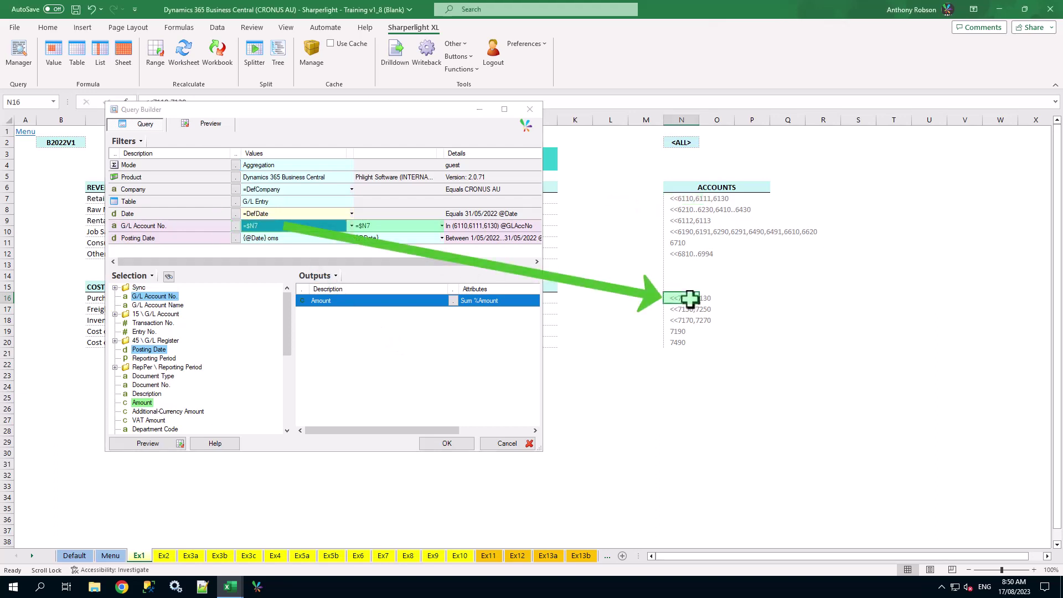
{"action": "left_click", "coordinate": [399, 226]}
{"action": "left_click", "coordinate": [685, 298]}
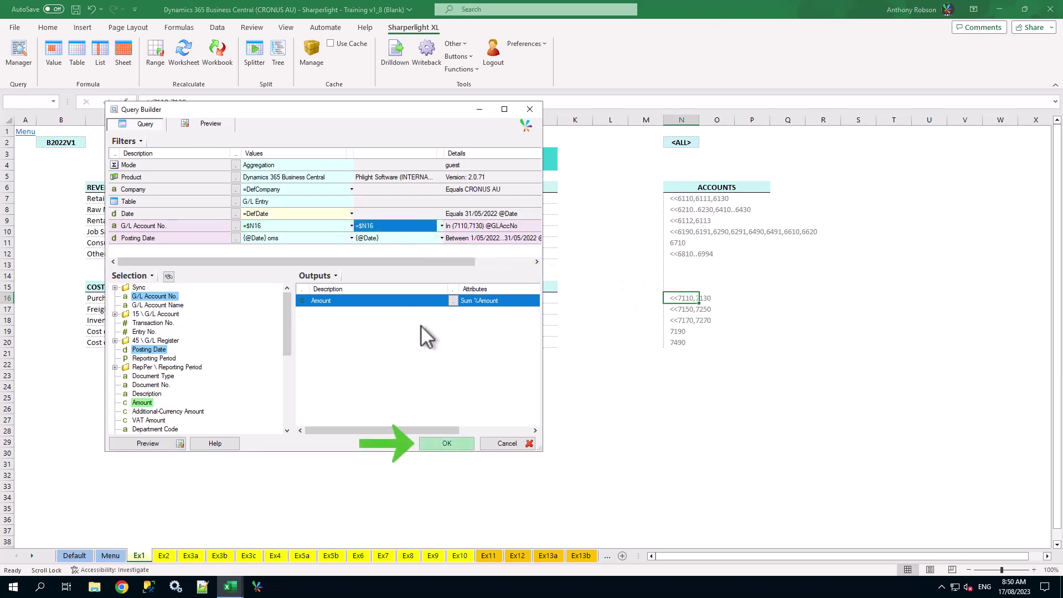
Step: Save the query as "Ex1 Current Actual - Expenses" and copy the D16 formula down through D20
{"action": "left_click", "coordinate": [447, 443]}
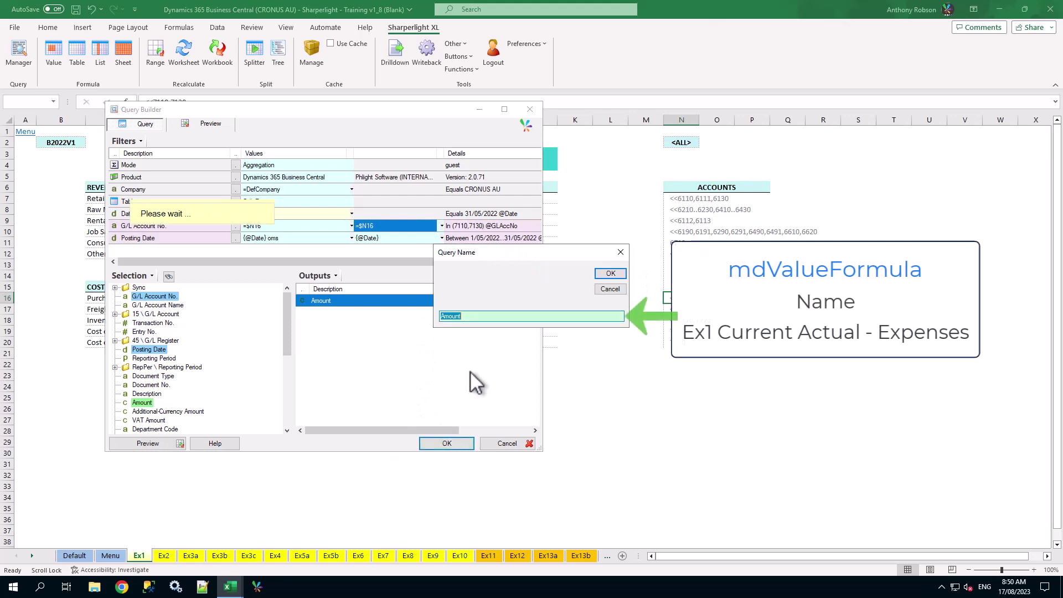
{"action": "type", "text": "Ex1 Cu"}
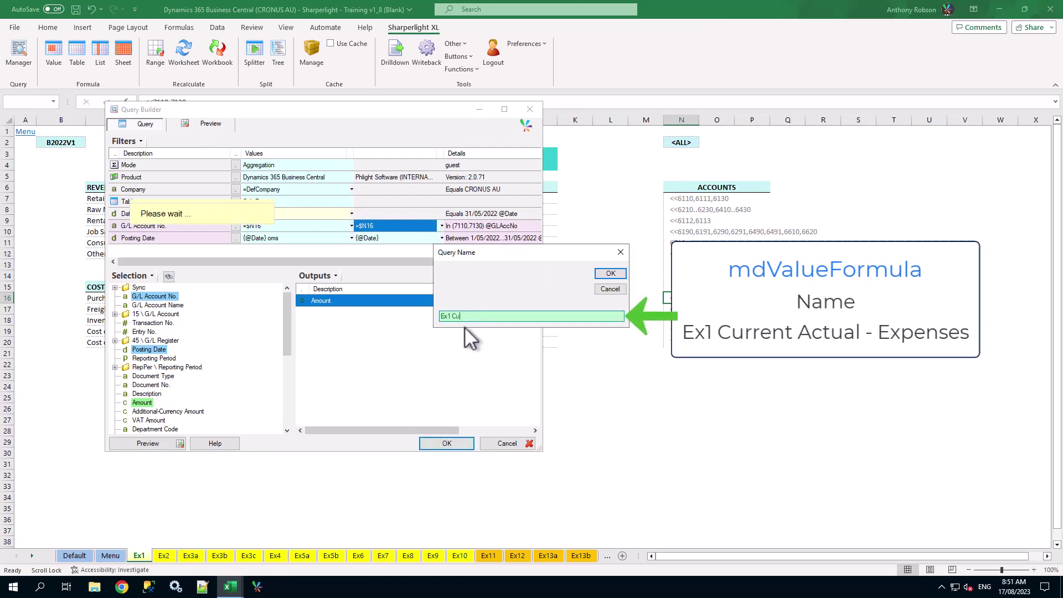
{"action": "type", "text": "rrent Actual "}
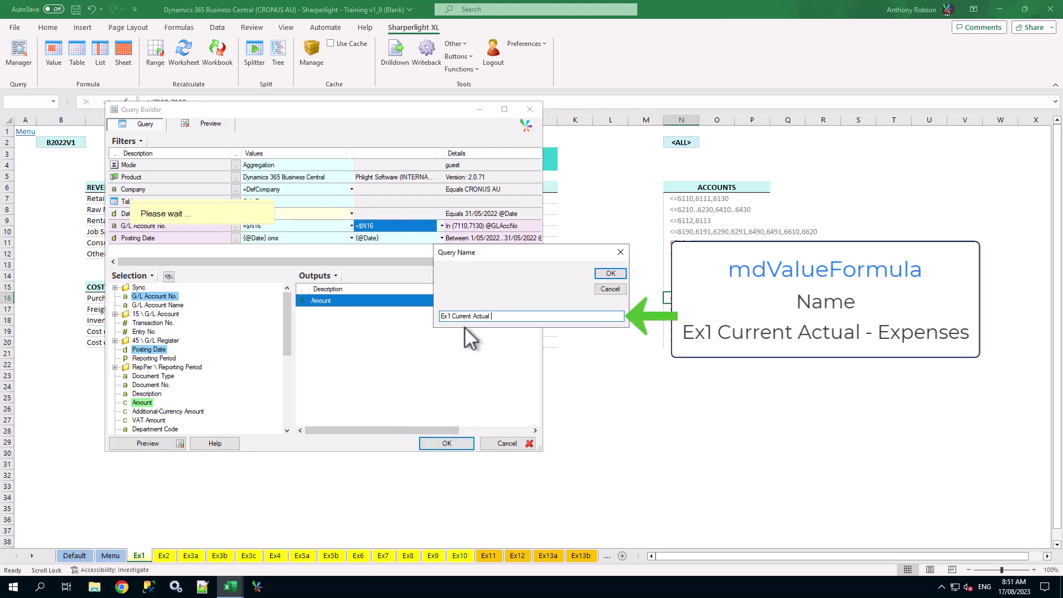
{"action": "type", "text": "- Expenses"}
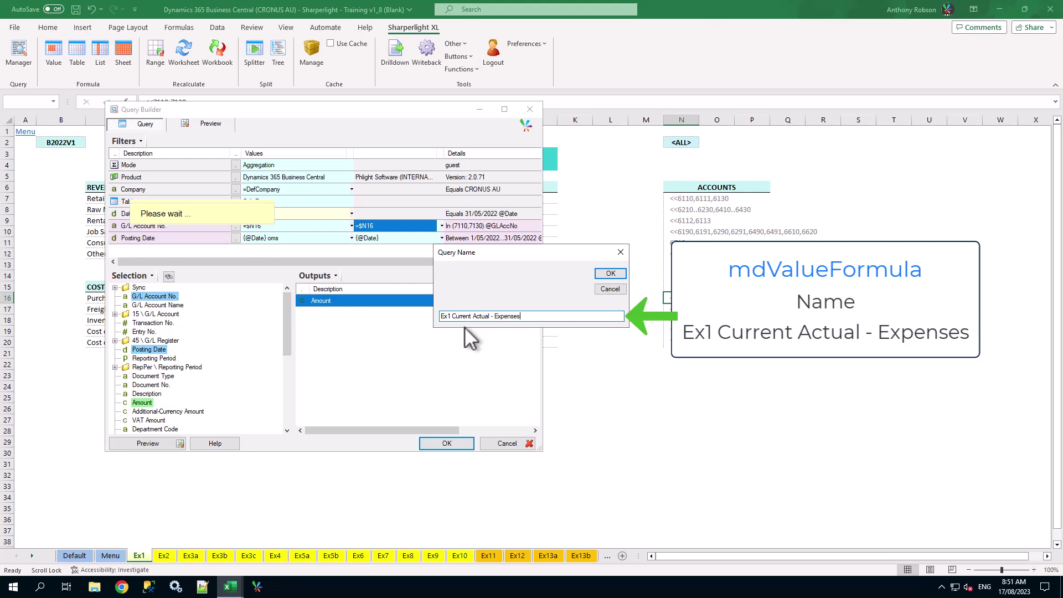
{"action": "left_click", "coordinate": [607, 274]}
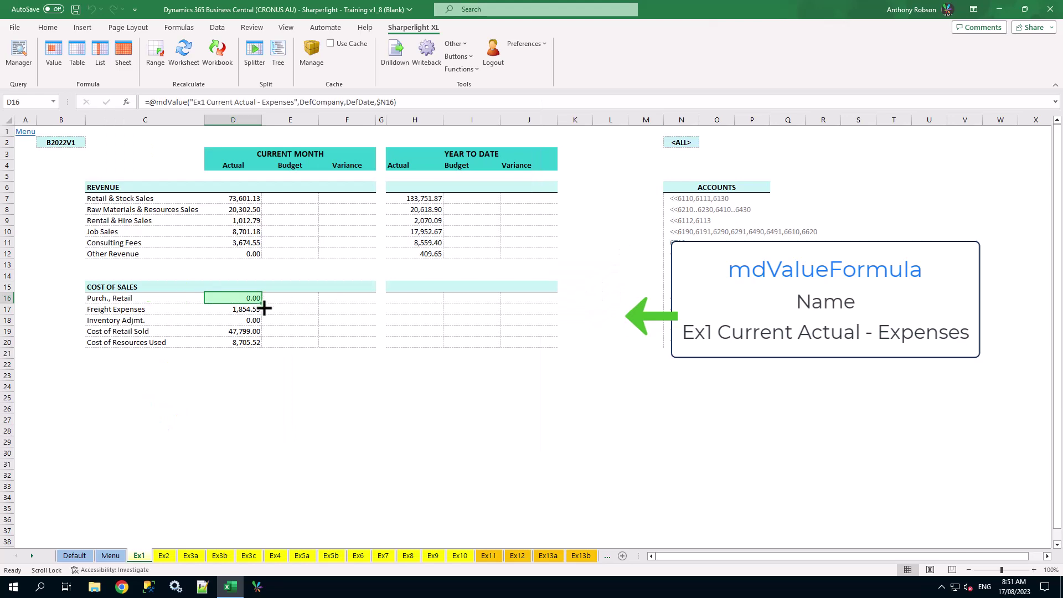
{"action": "left_click_drag", "start_coordinate": [261, 303], "coordinate": [260, 352]}
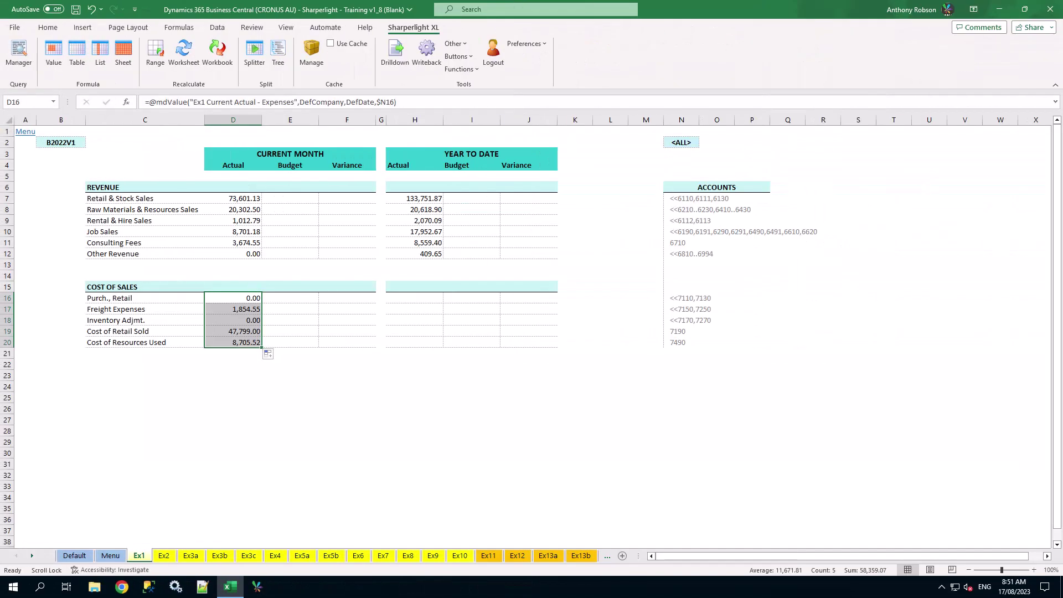
{"action": "key", "text": "Right"}
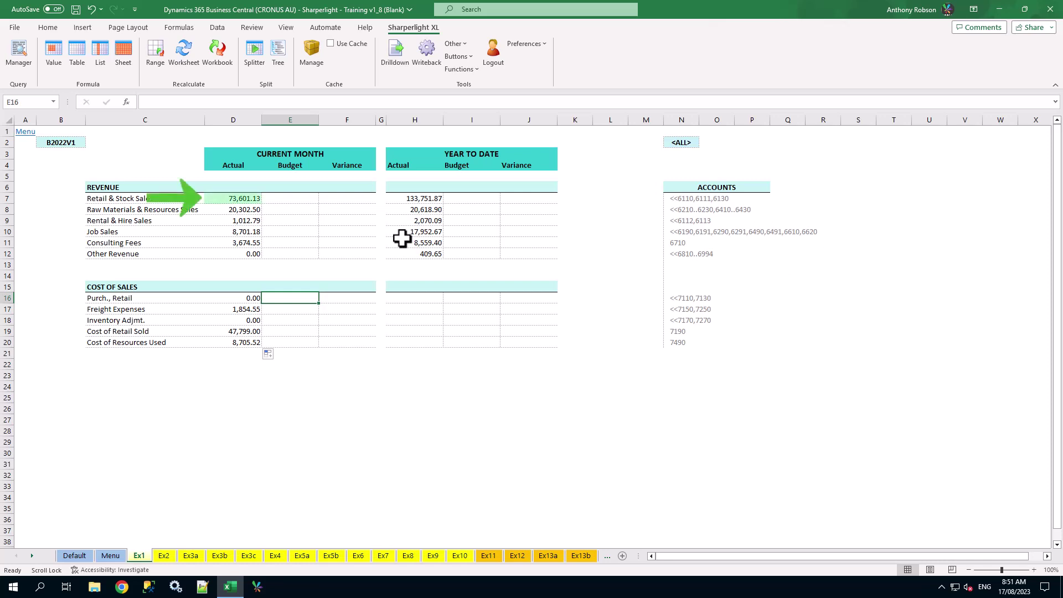
Step: Copy the query behind D7 to the clipboard and import it into a new value formula in H7
{"action": "double_click", "coordinate": [255, 199]}
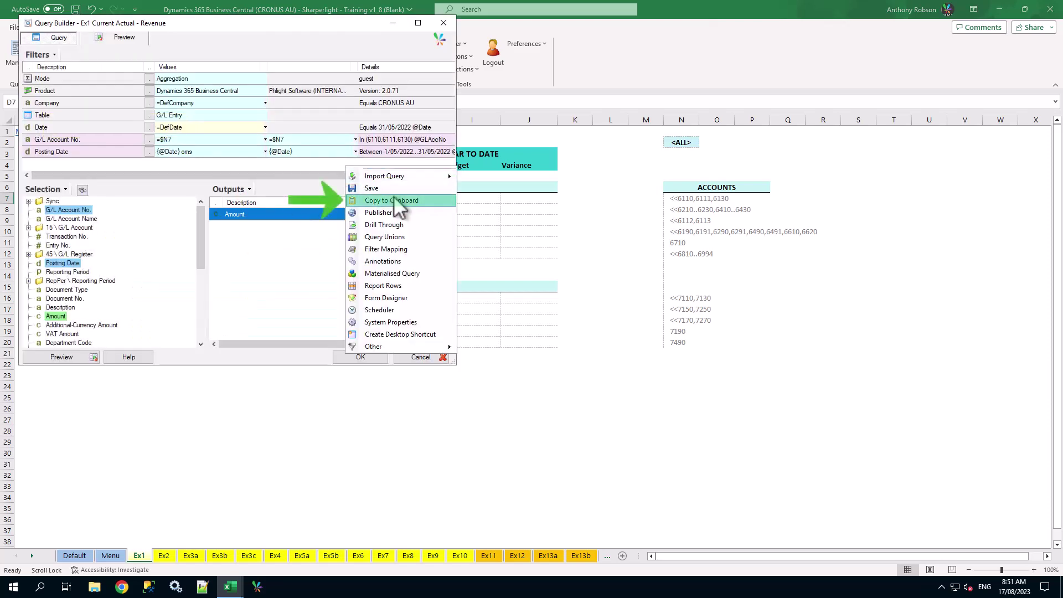
{"action": "left_click", "coordinate": [435, 357]}
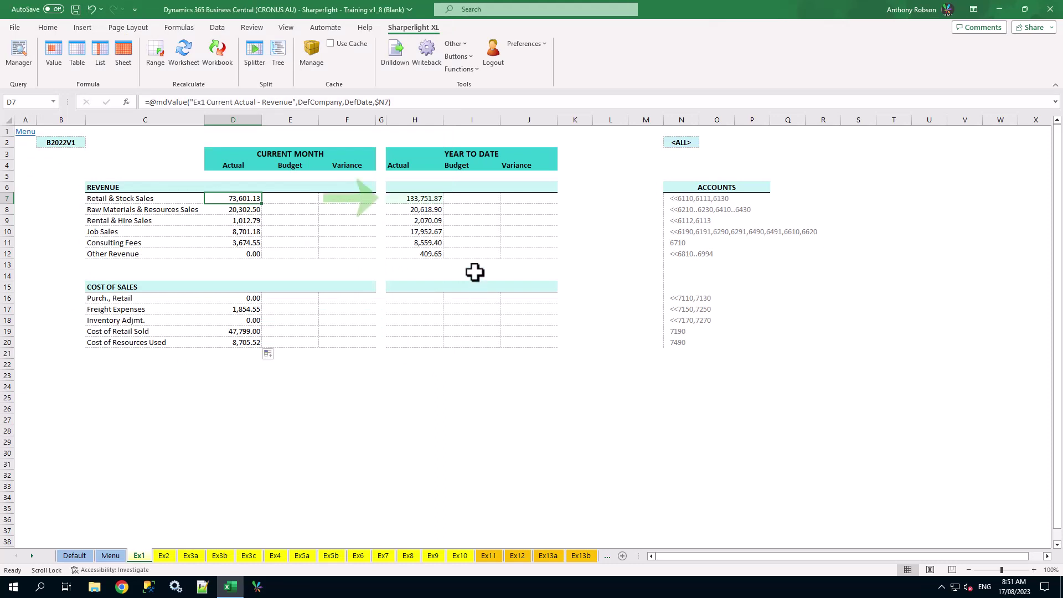
{"action": "left_click", "coordinate": [426, 198]}
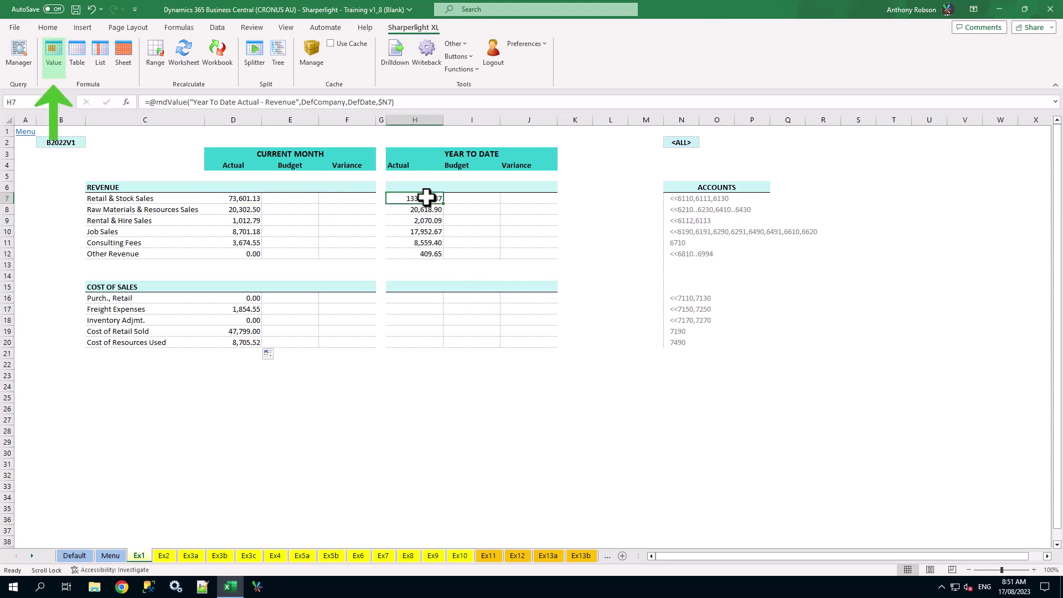
{"action": "left_click", "coordinate": [52, 51]}
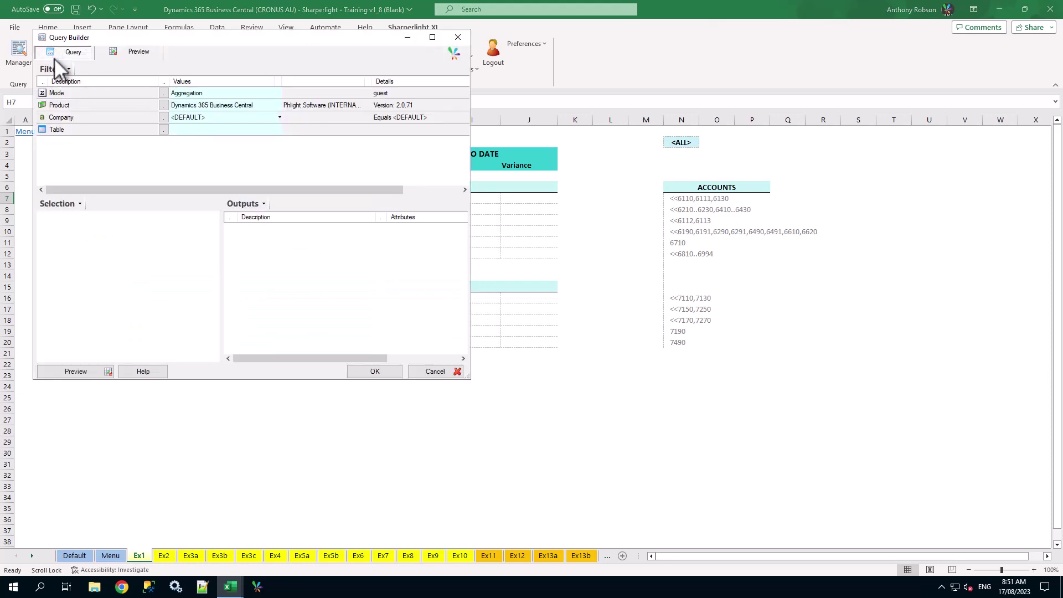
{"action": "right_click", "coordinate": [268, 153]}
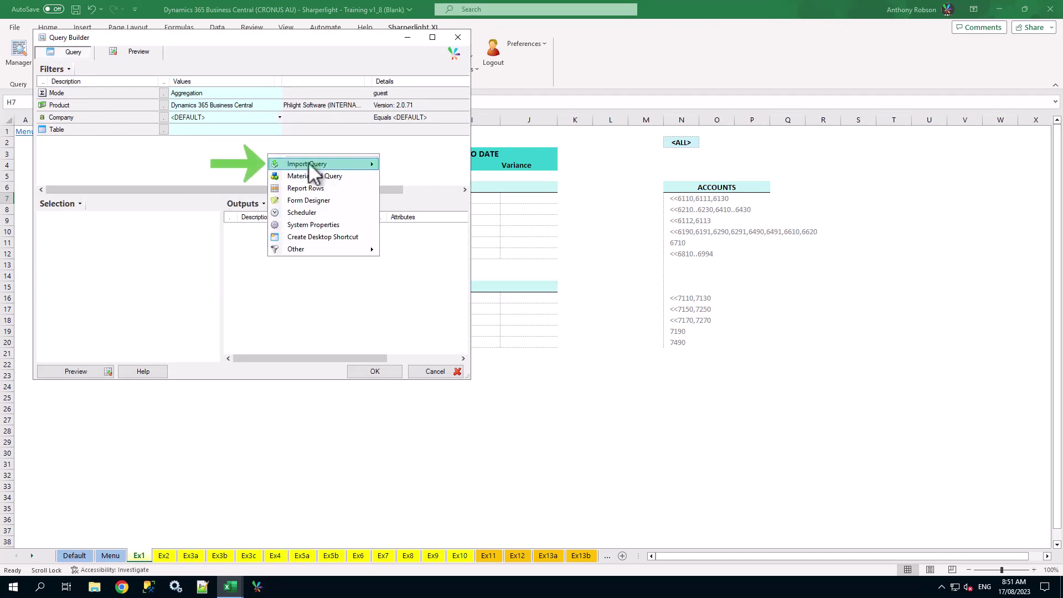
{"action": "mouse_move", "coordinate": [308, 161]}
{"action": "left_click", "coordinate": [410, 189]}
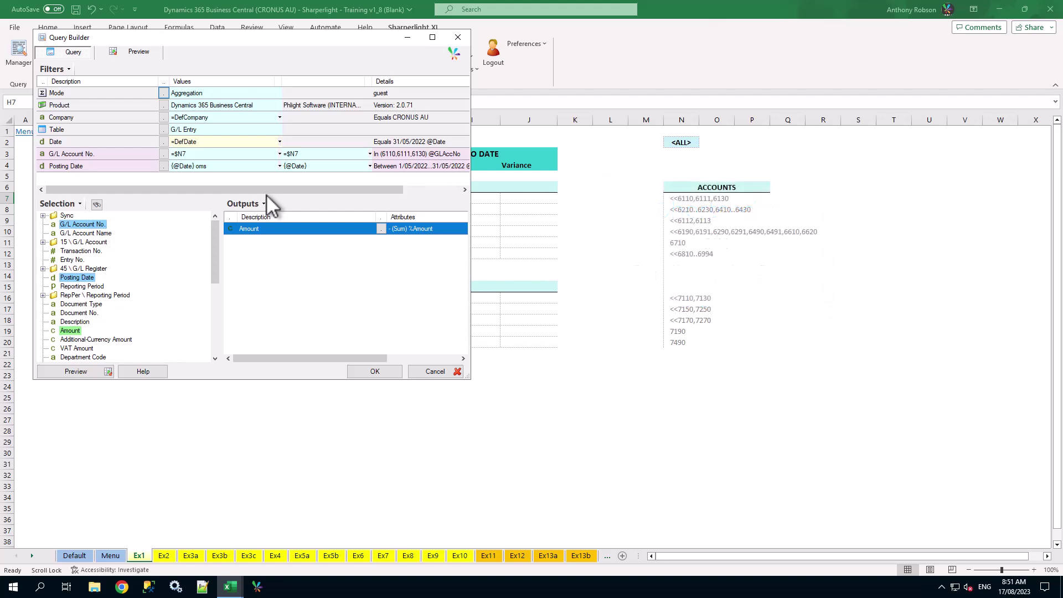
{"action": "left_click", "coordinate": [240, 169]}
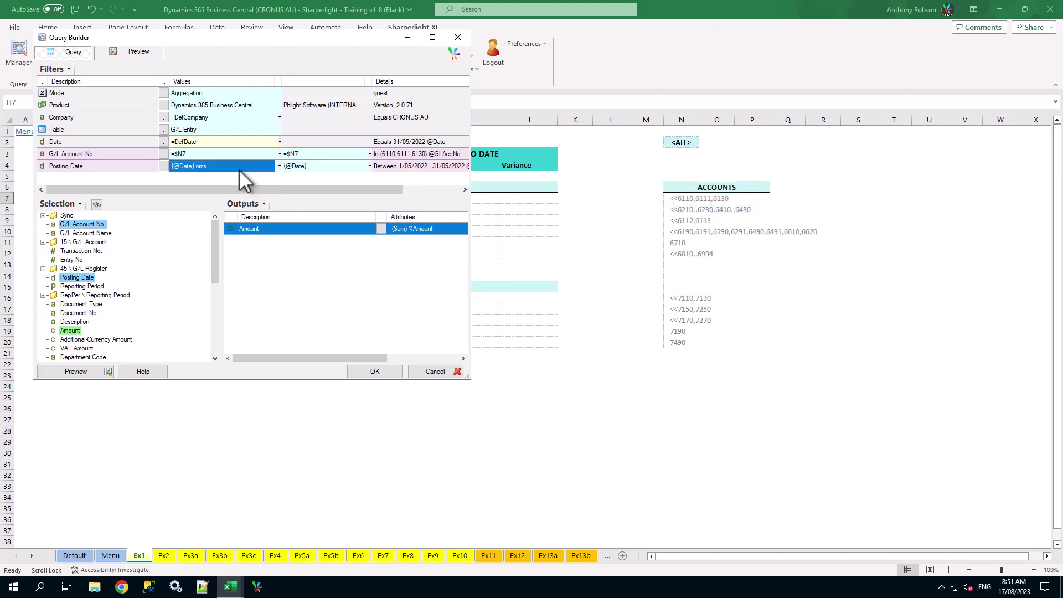
{"action": "left_click", "coordinate": [239, 167]}
{"action": "key", "text": "BackSpace"}
{"action": "key", "text": "BackSpace"}
{"action": "key", "text": "BackSpace"}
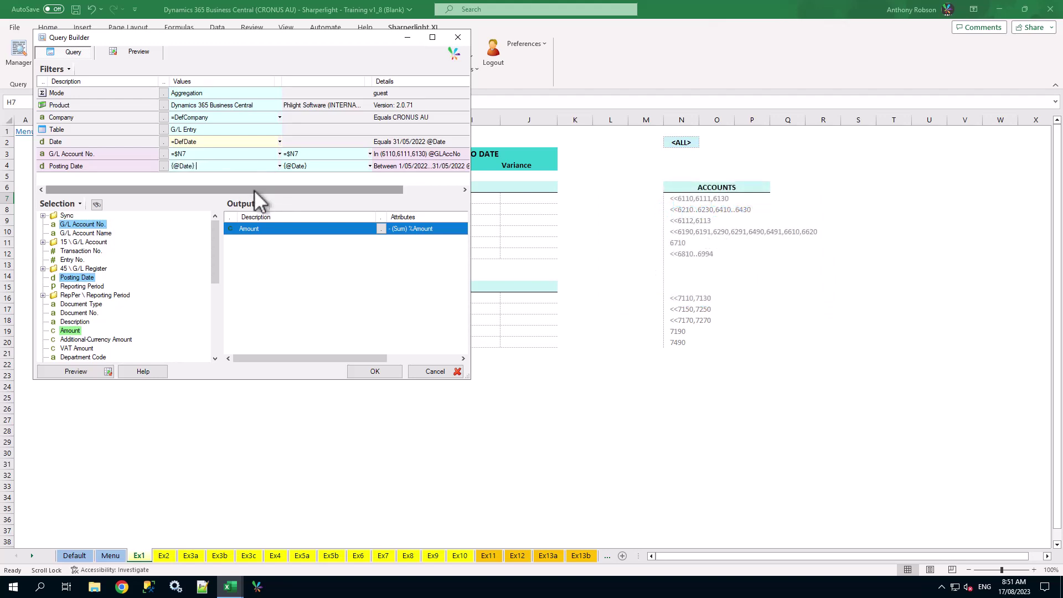
{"action": "type", "text": "-6m ofs"}
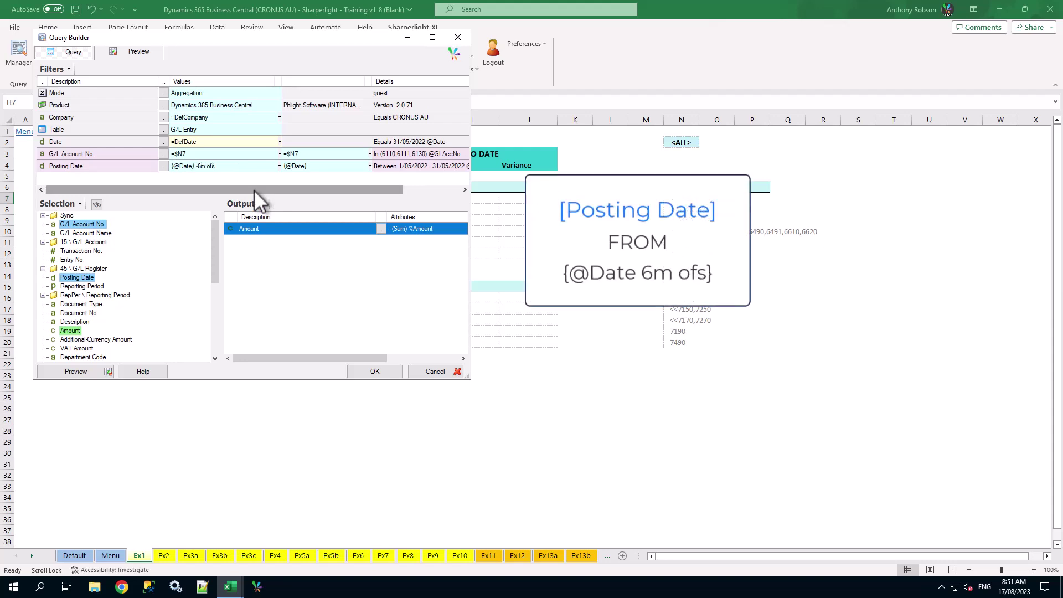
{"action": "key", "text": "Return"}
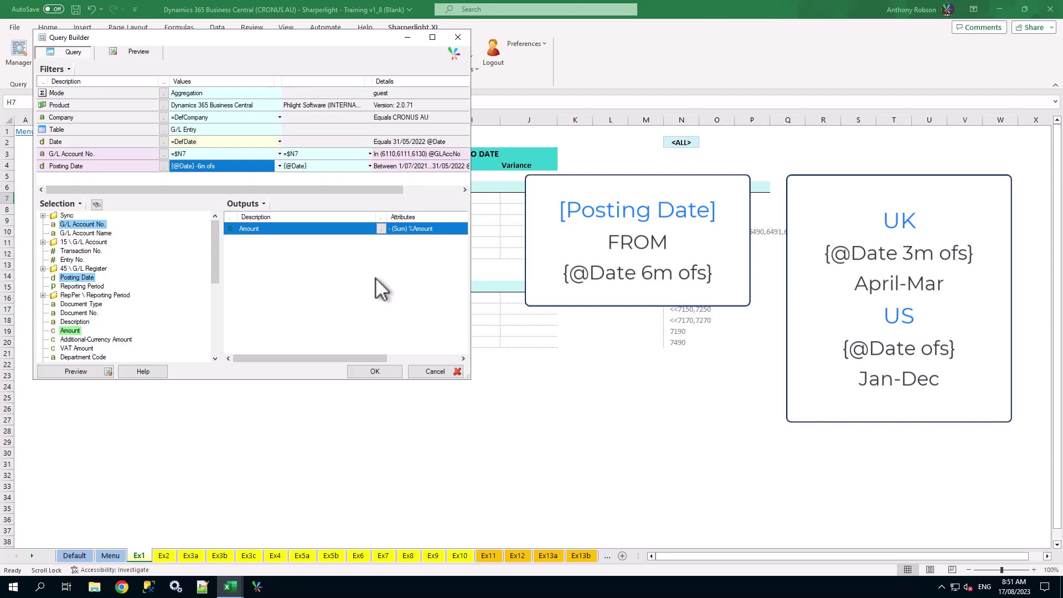
Step: Save the query as "Ex1 YTD Actual - Revenue" and copy the H7 formula down through H12
{"action": "left_click", "coordinate": [381, 372]}
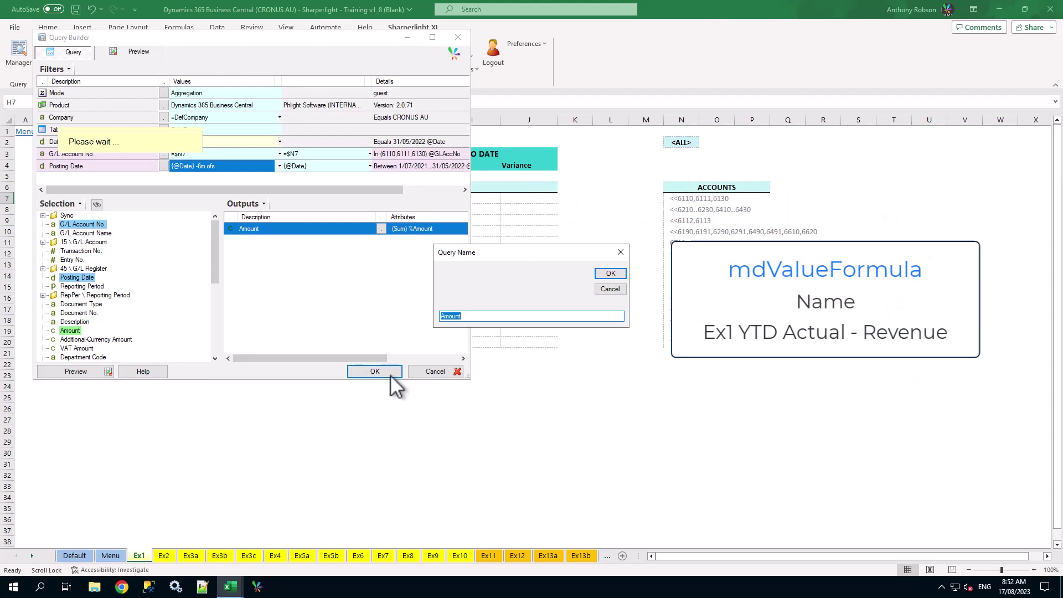
{"action": "type", "text": "Ex1 YTD Actual - Revenue"}
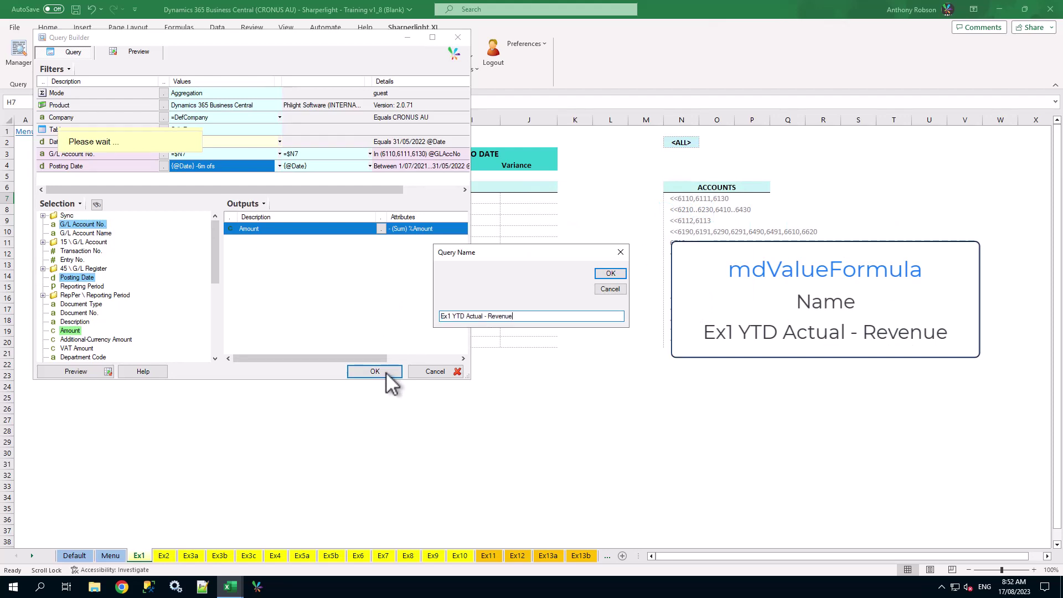
{"action": "left_click", "coordinate": [609, 274]}
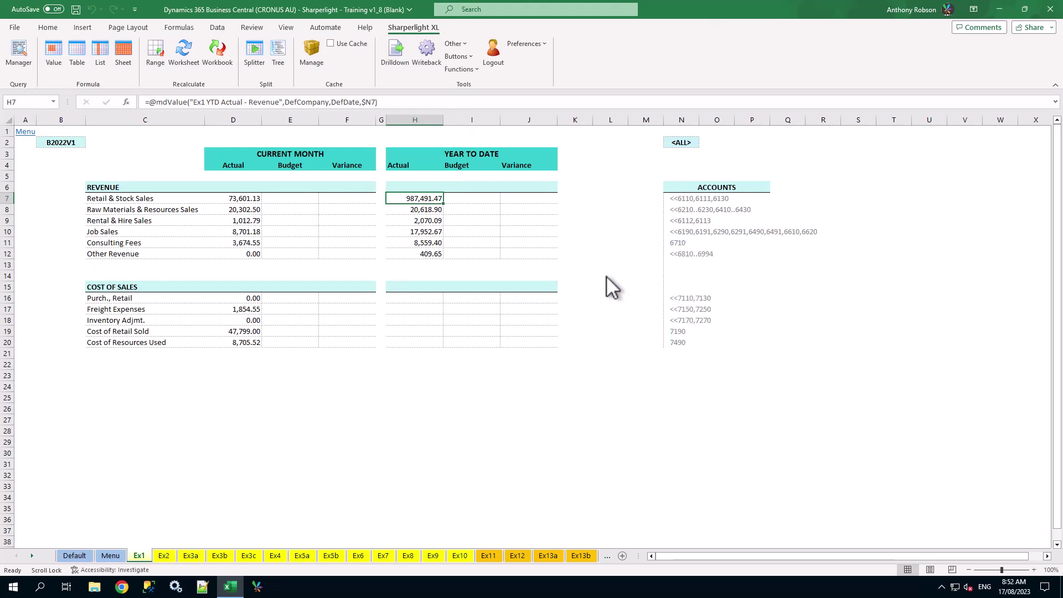
{"action": "left_click_drag", "start_coordinate": [444, 204], "coordinate": [446, 257]}
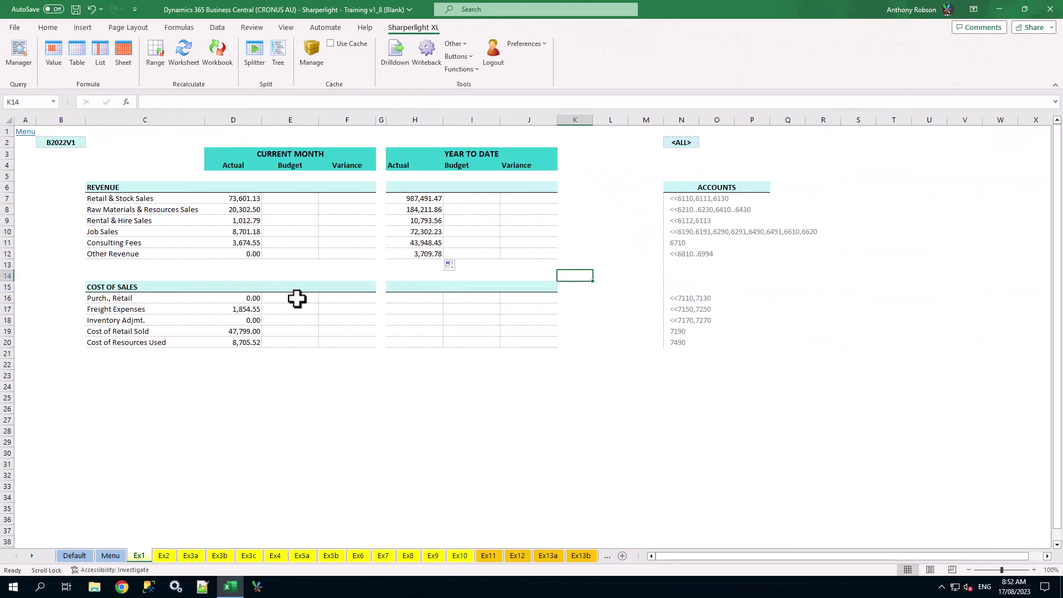
{"action": "left_click", "coordinate": [297, 298]}
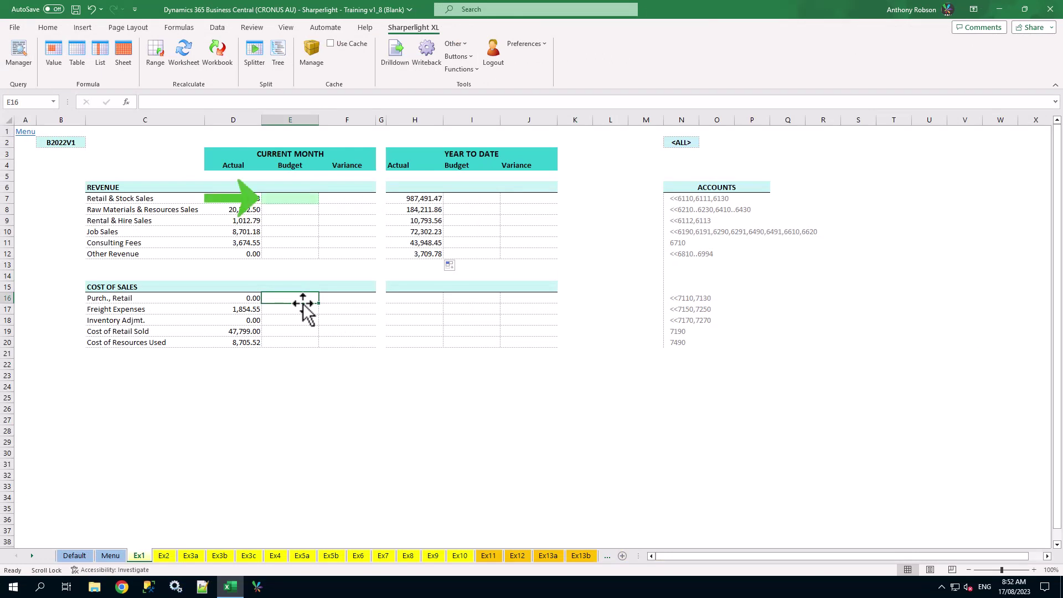
Step: Start a new value formula in E7 with Company set to =DefCompany and G/L Budget Entry as the table
{"action": "left_click", "coordinate": [293, 200]}
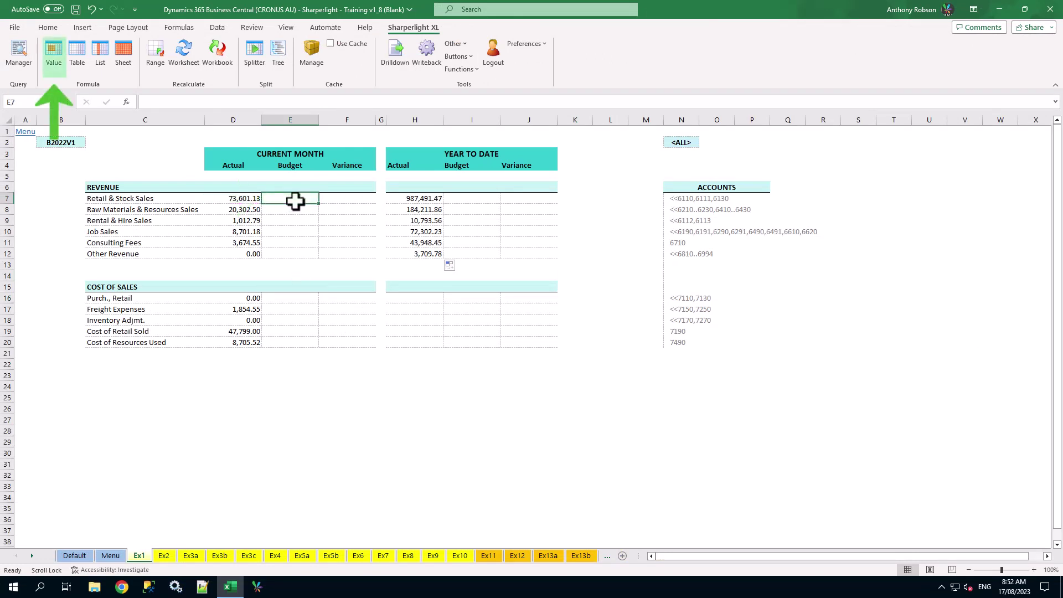
{"action": "left_click", "coordinate": [55, 53]}
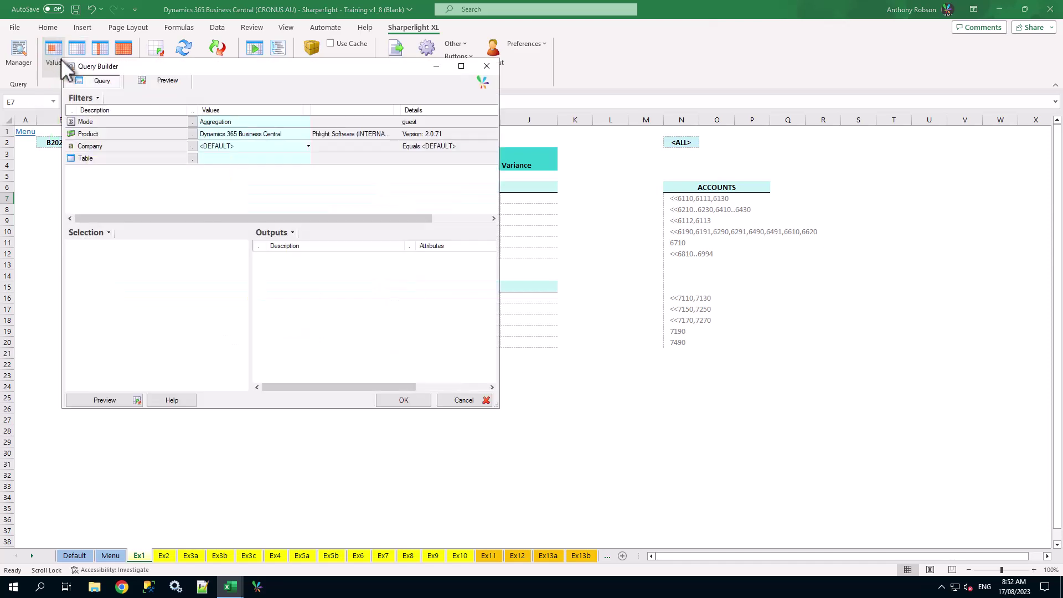
{"action": "left_click_drag", "start_coordinate": [232, 77], "coordinate": [668, 128]}
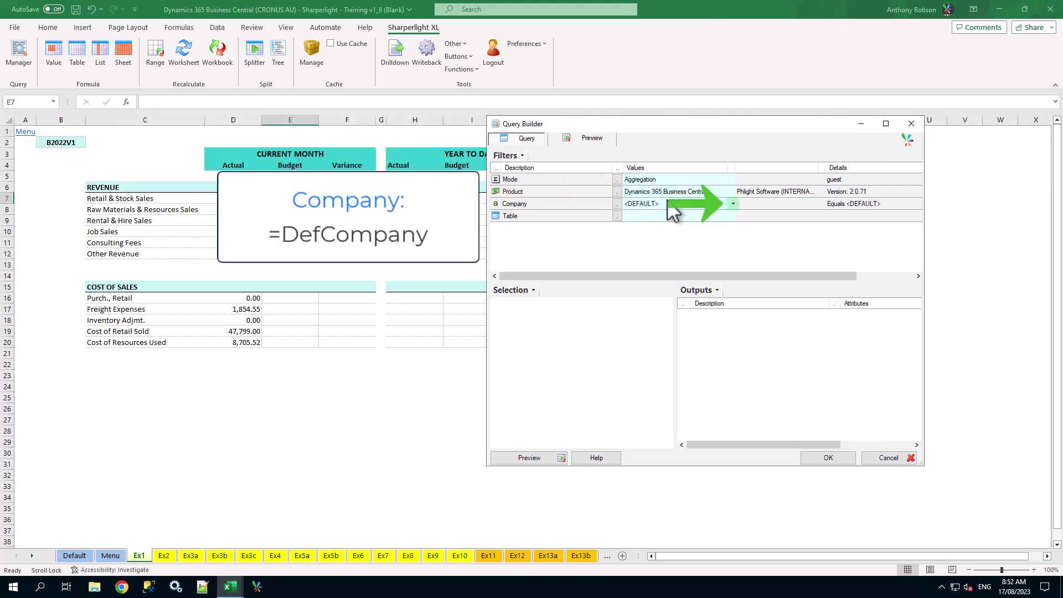
{"action": "left_click", "coordinate": [733, 203]}
{"action": "left_click", "coordinate": [733, 203]}
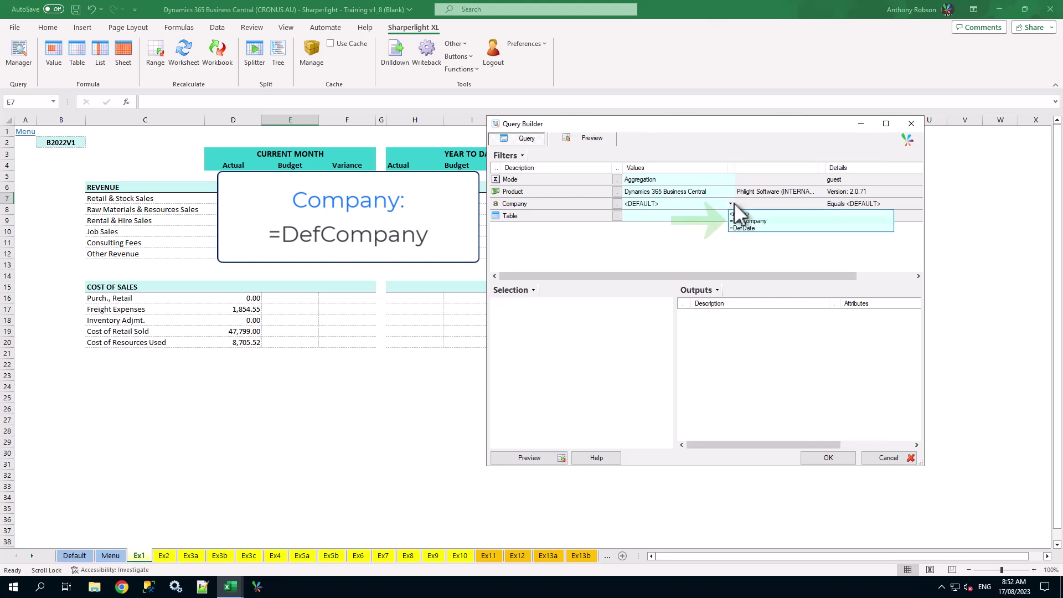
{"action": "left_click", "coordinate": [761, 222]}
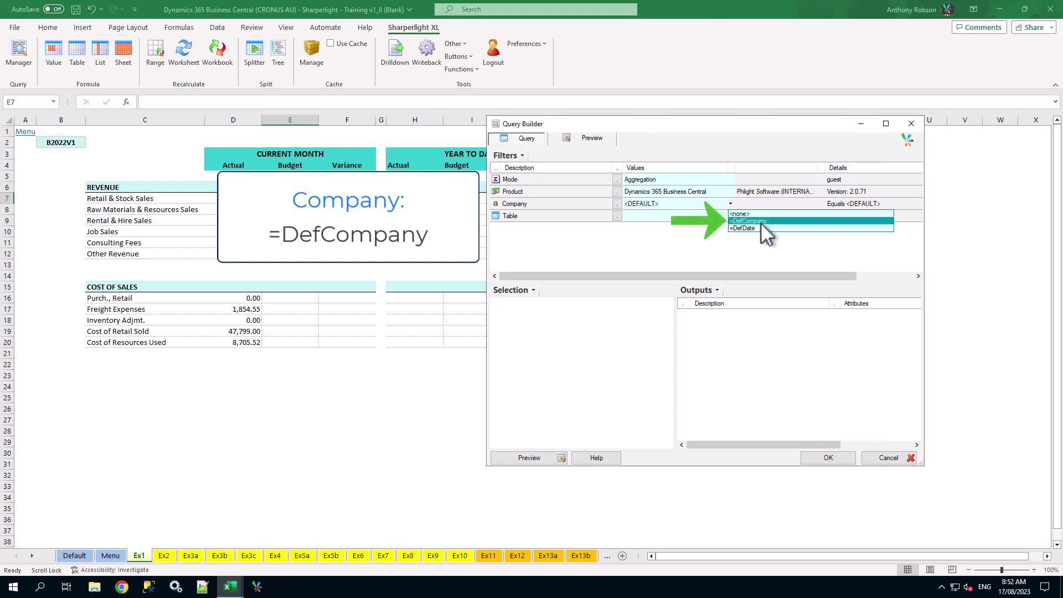
{"action": "left_click", "coordinate": [619, 216]}
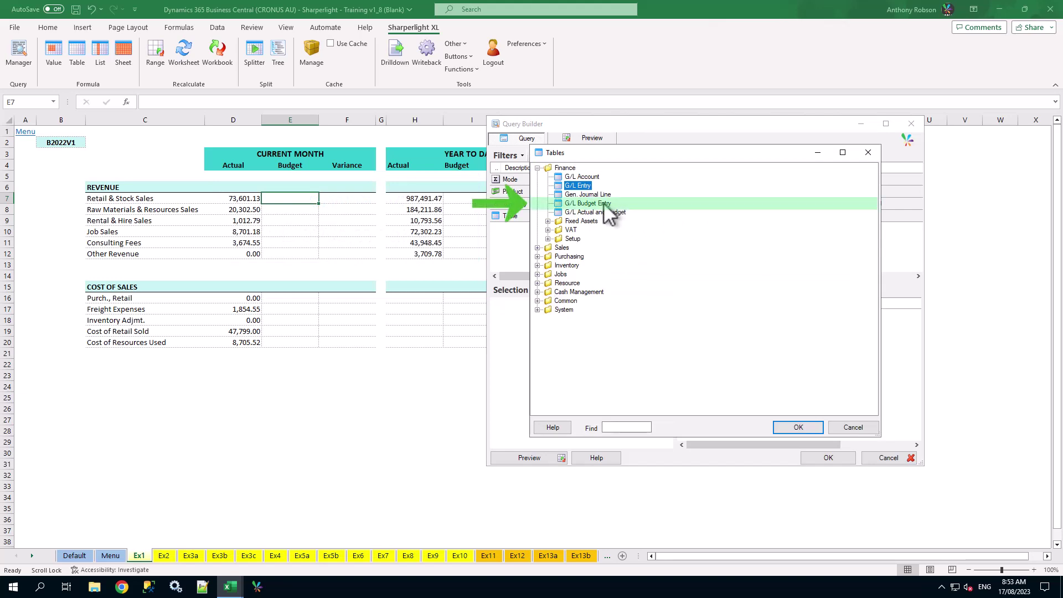
{"action": "double_click", "coordinate": [603, 202]}
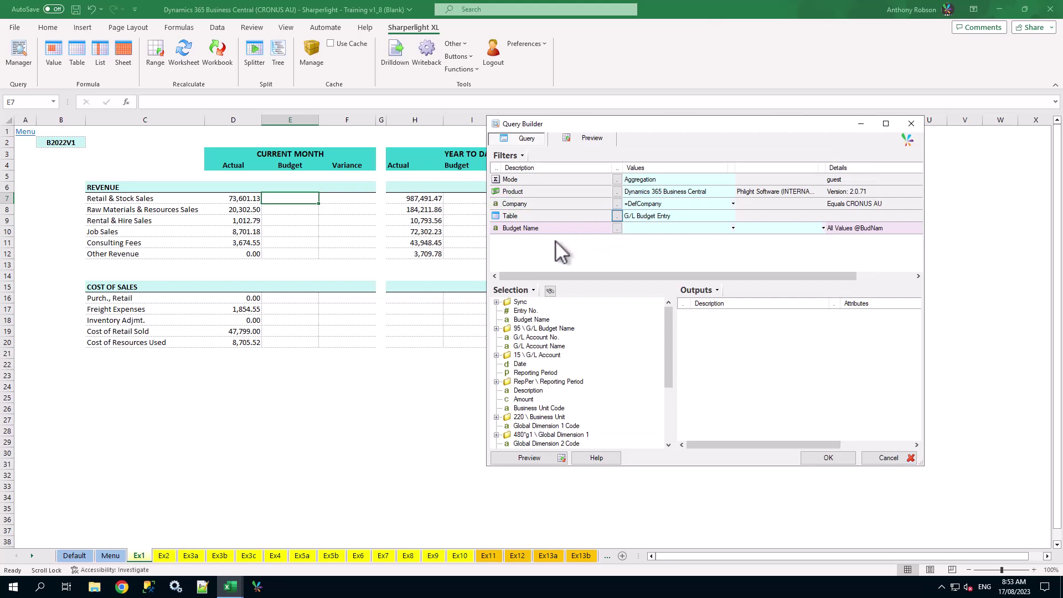
Step: Add a prompt-only Date filter with its default description and move it above the Budget Name filter
{"action": "right_click", "coordinate": [556, 242]}
{"action": "mouse_move", "coordinate": [620, 336]}
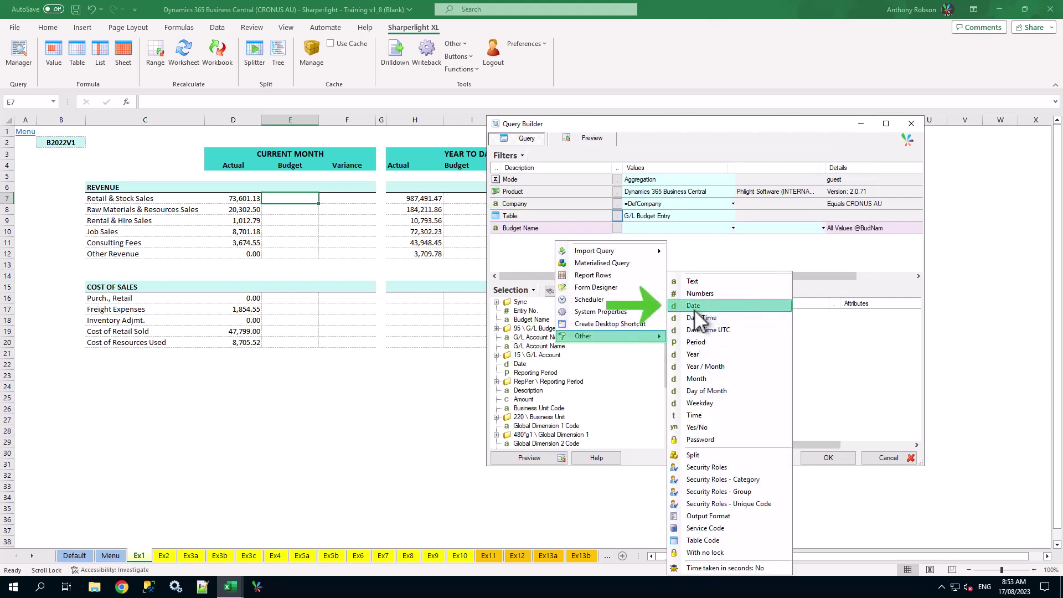
{"action": "left_click", "coordinate": [694, 309]}
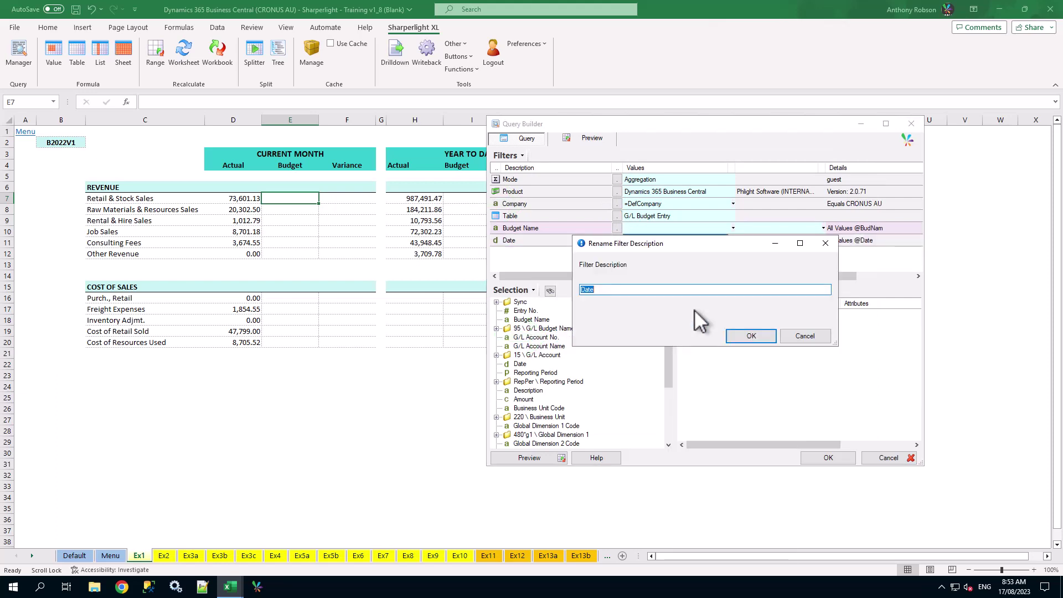
{"action": "left_click", "coordinate": [750, 336]}
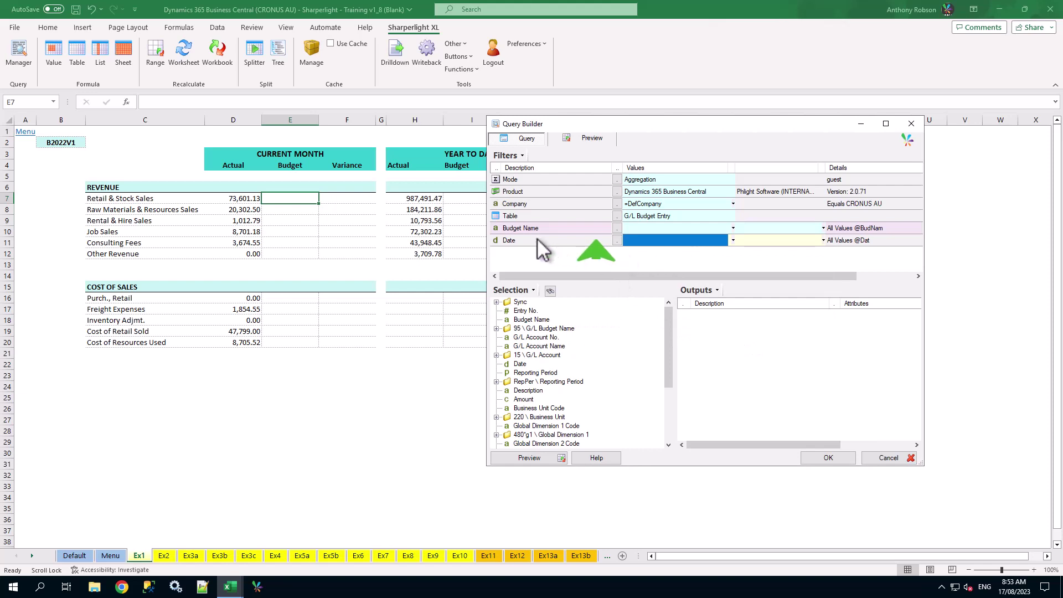
{"action": "left_click_drag", "start_coordinate": [537, 238], "coordinate": [534, 230]}
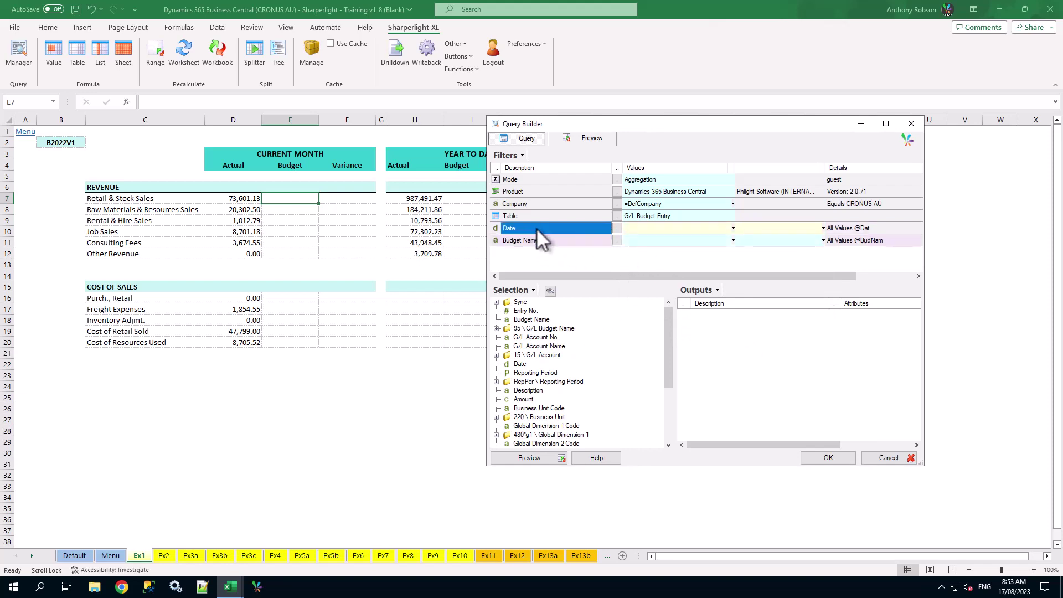
Step: Name the Date filter InputDate and restrict it to single values only
{"action": "right_click", "coordinate": [536, 227]}
{"action": "left_click", "coordinate": [593, 246]}
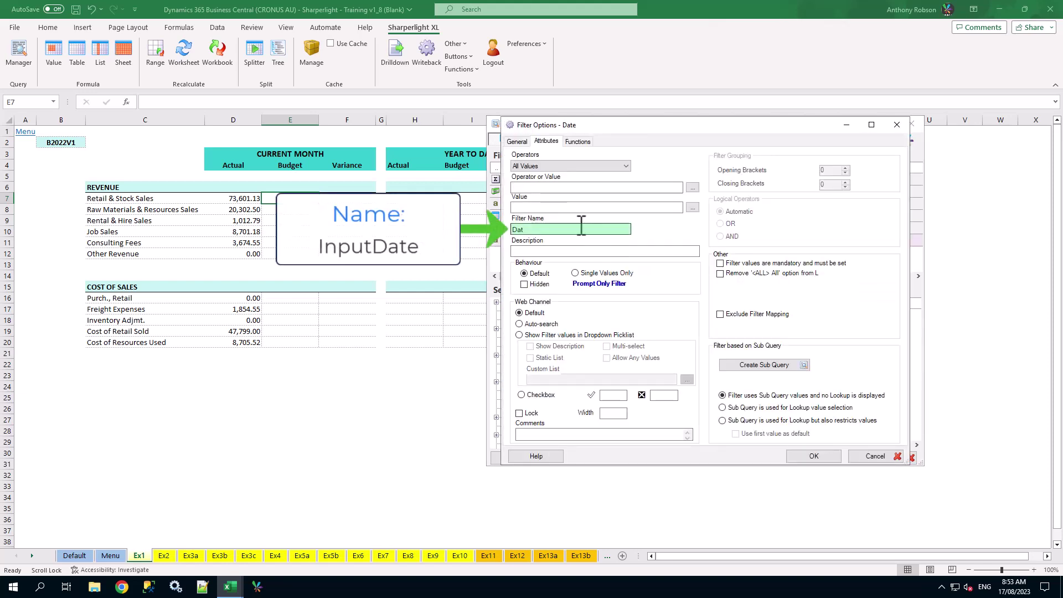
{"action": "left_click_drag", "start_coordinate": [581, 227], "coordinate": [500, 243]}
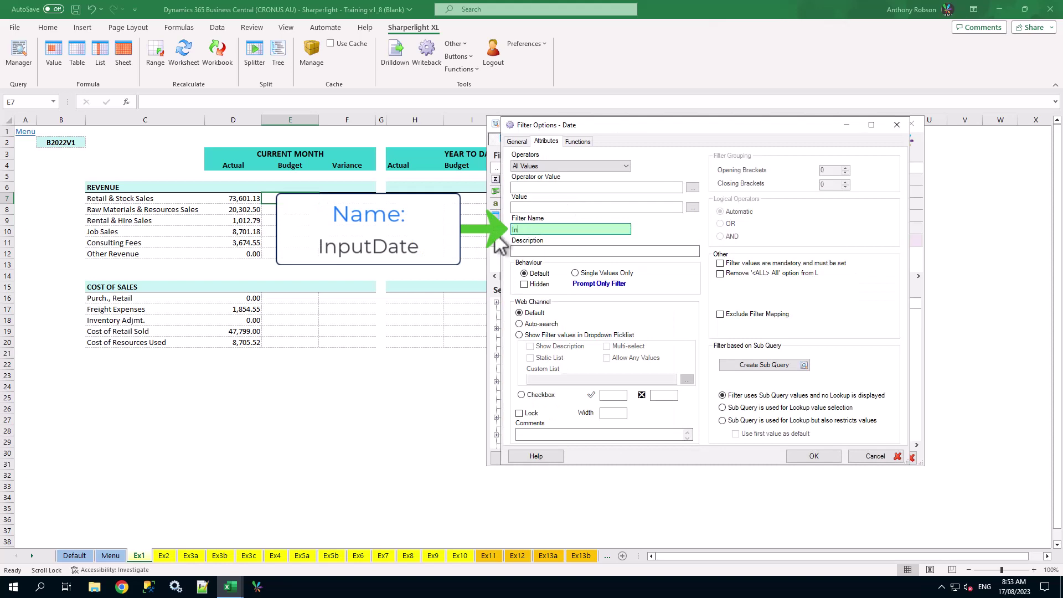
{"action": "type", "text": "InputDate"}
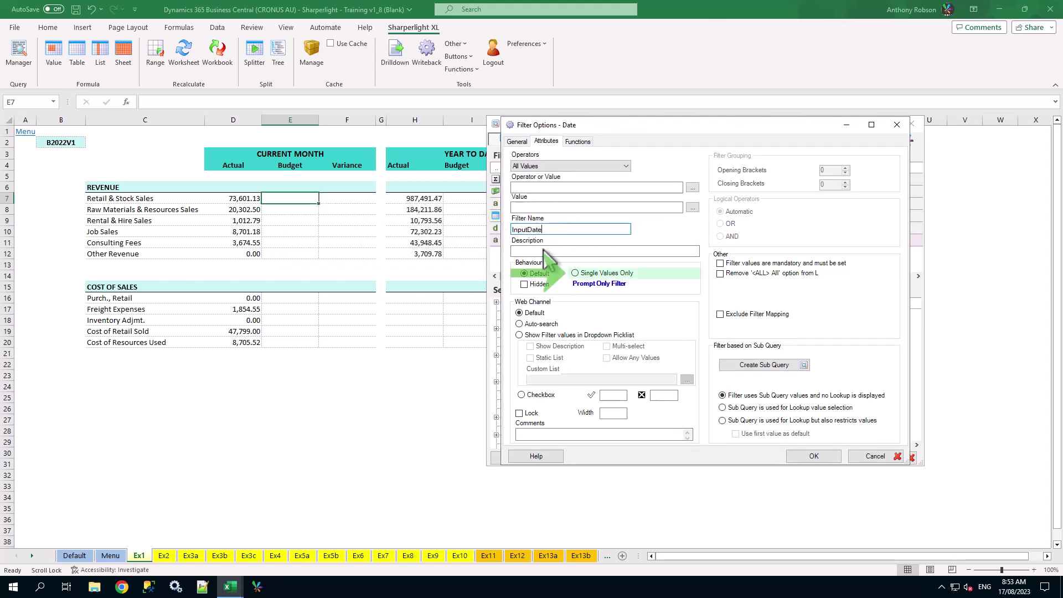
{"action": "left_click", "coordinate": [591, 273]}
{"action": "left_click", "coordinate": [814, 455]}
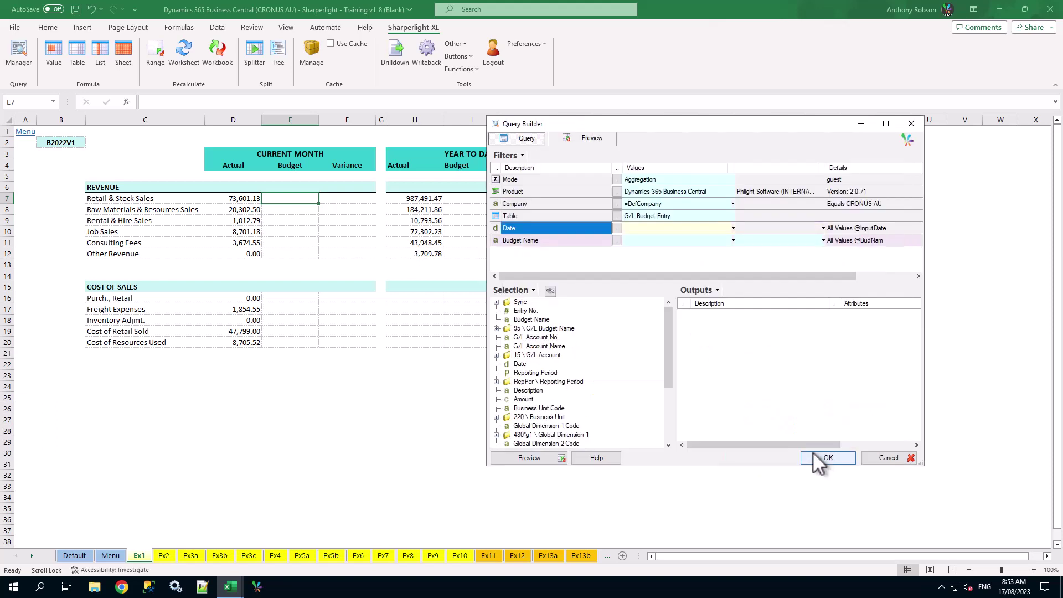
Step: Set the Date filter to =DefDate and link the Budget Name filter to cell B2 (=$B$2)
{"action": "left_click", "coordinate": [733, 227]}
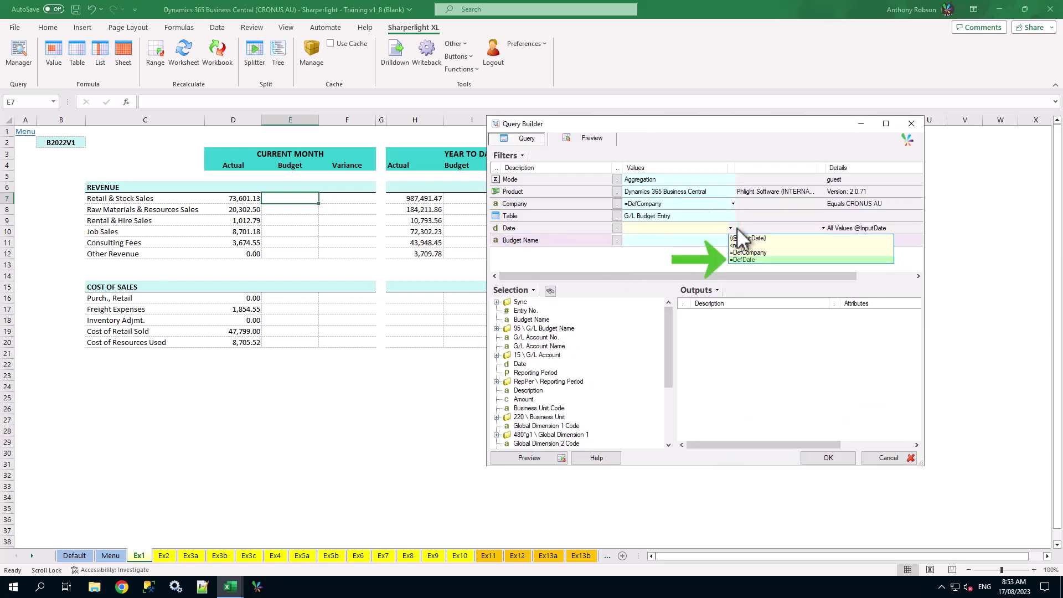
{"action": "left_click", "coordinate": [756, 258]}
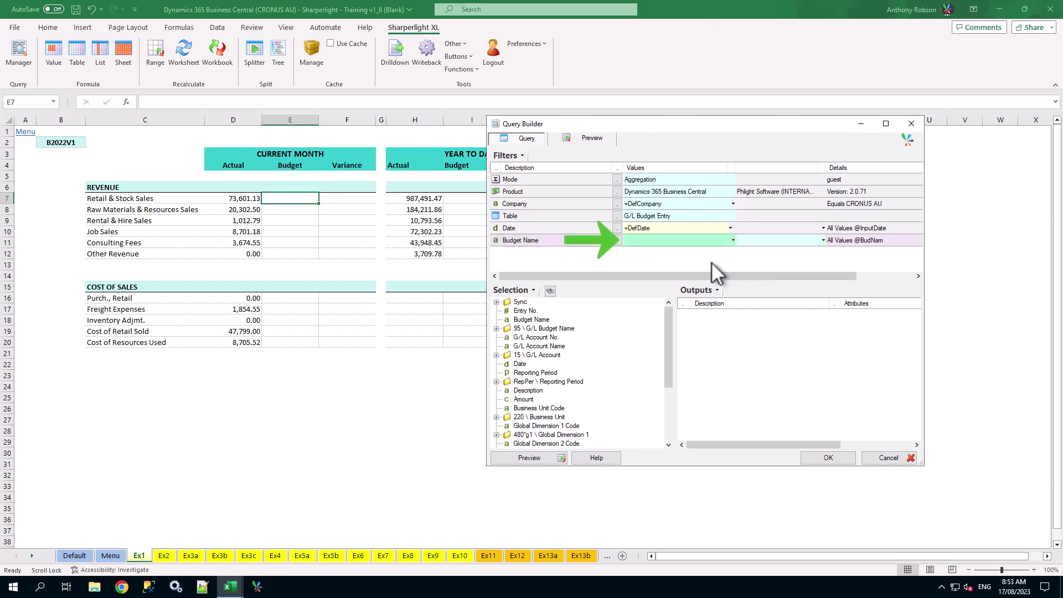
{"action": "left_click", "coordinate": [684, 242]}
{"action": "left_click", "coordinate": [66, 142]}
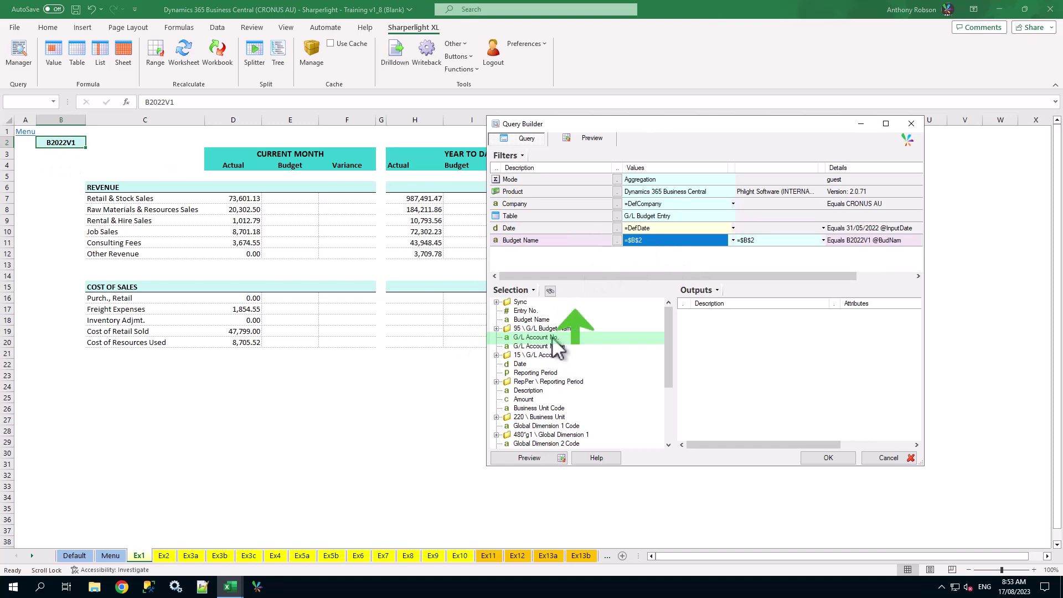
Step: Add a G/L Account No. filter to the budget query and link it to the account list in N7 (=$N7)
{"action": "left_click_drag", "start_coordinate": [552, 339], "coordinate": [554, 253]}
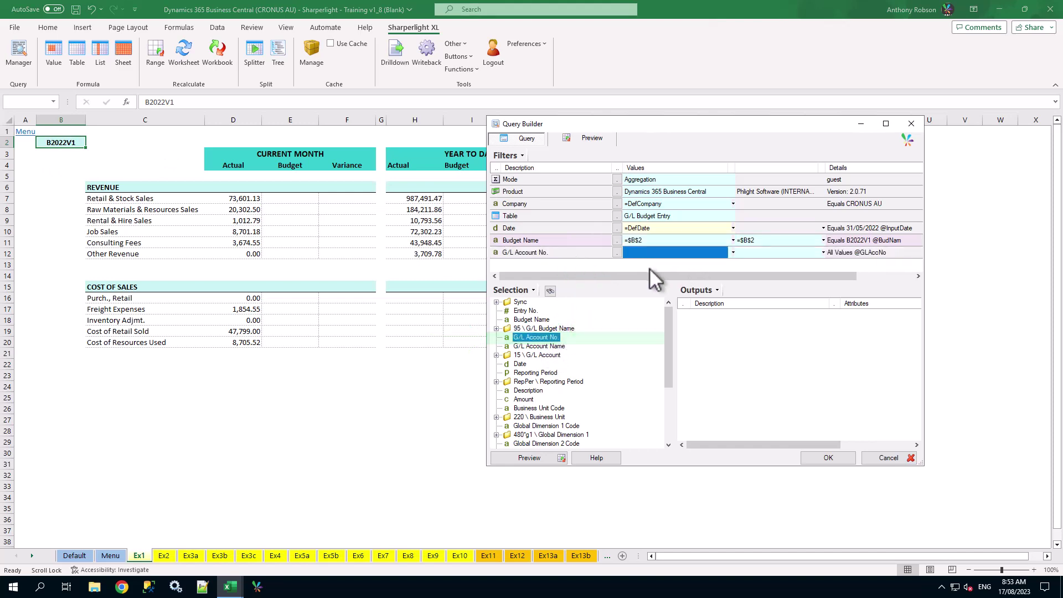
{"action": "left_click_drag", "start_coordinate": [729, 128], "coordinate": [317, 139]}
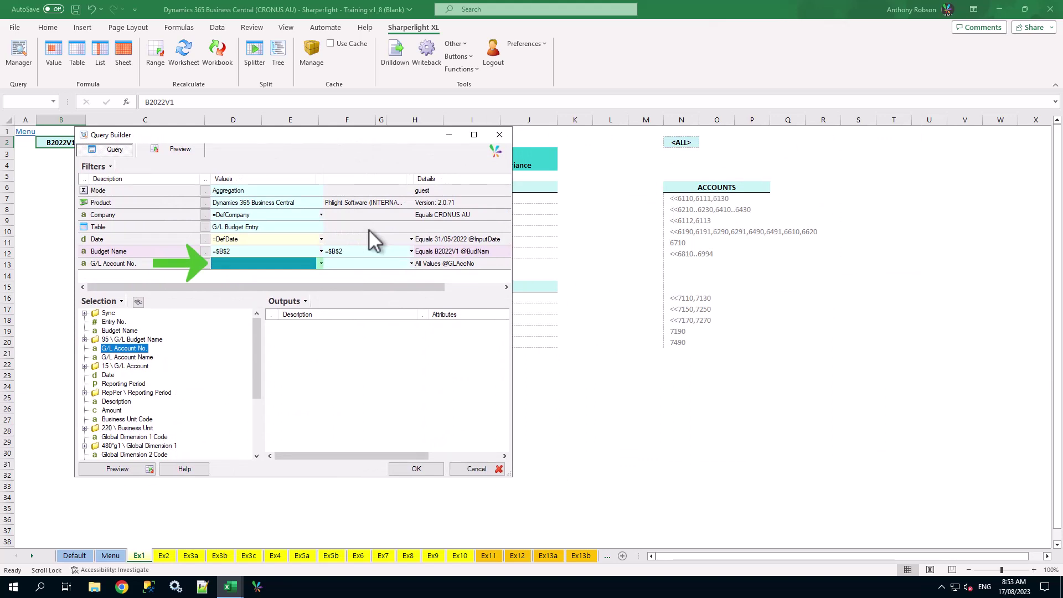
{"action": "left_click", "coordinate": [682, 198]}
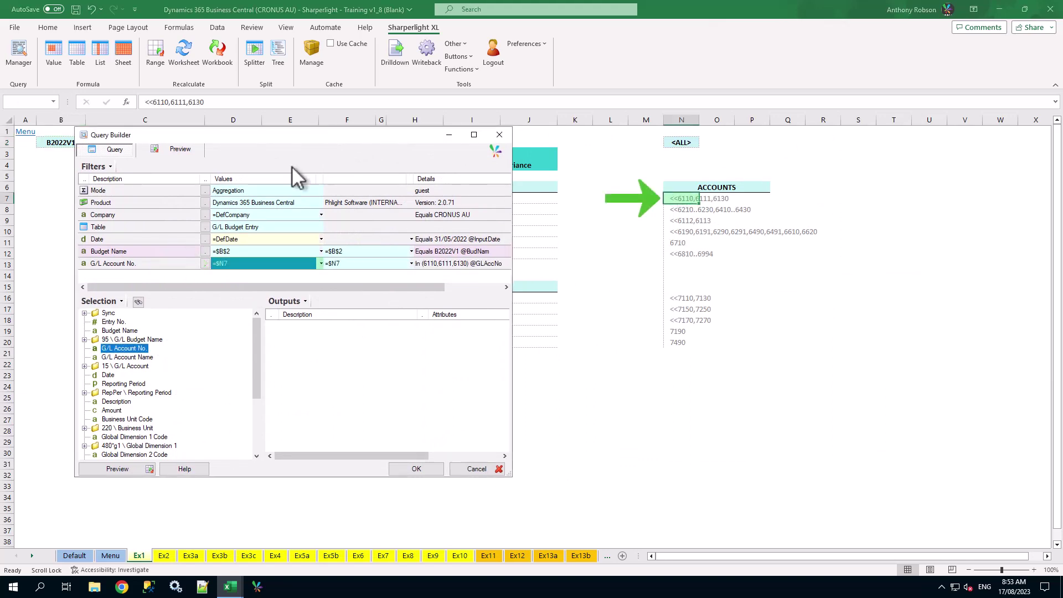
{"action": "left_click_drag", "start_coordinate": [284, 138], "coordinate": [445, 158]}
{"action": "left_click_drag", "start_coordinate": [532, 169], "coordinate": [699, 154]}
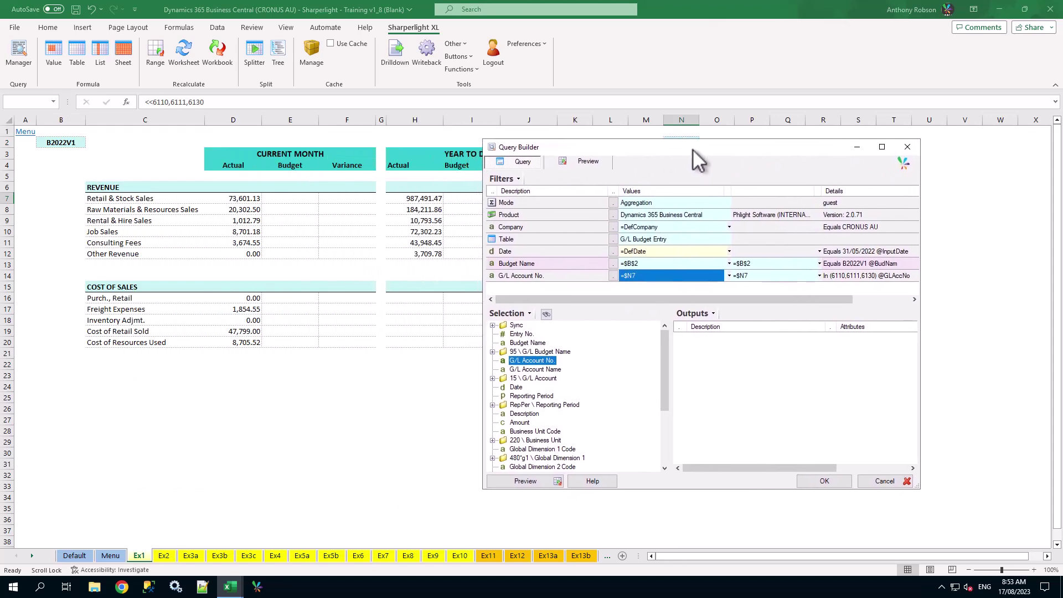
{"action": "left_click_drag", "start_coordinate": [517, 387], "coordinate": [576, 285]}
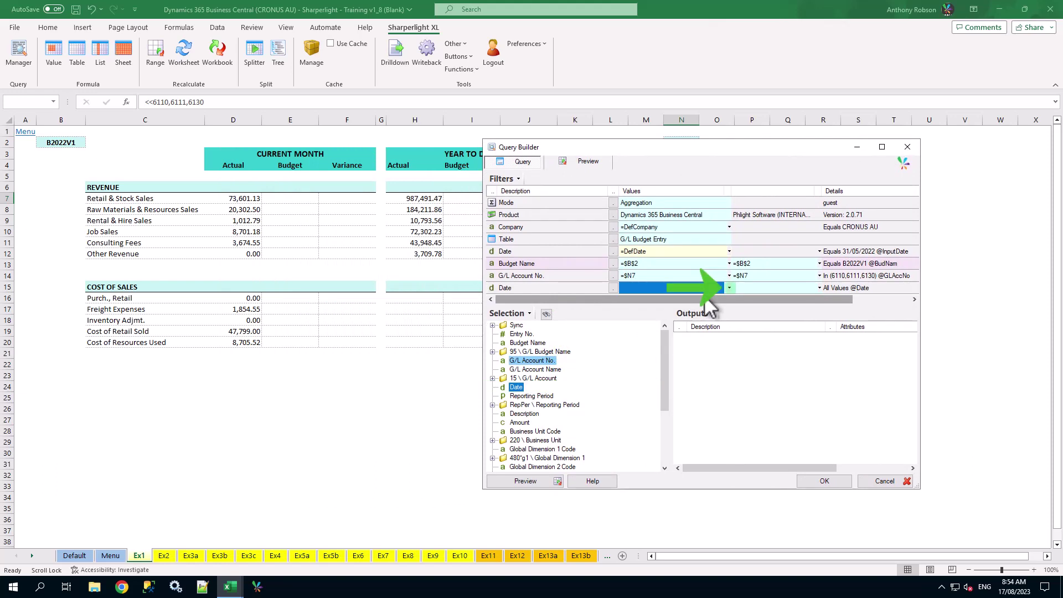
{"action": "left_click", "coordinate": [728, 288]}
{"action": "left_click", "coordinate": [729, 287]}
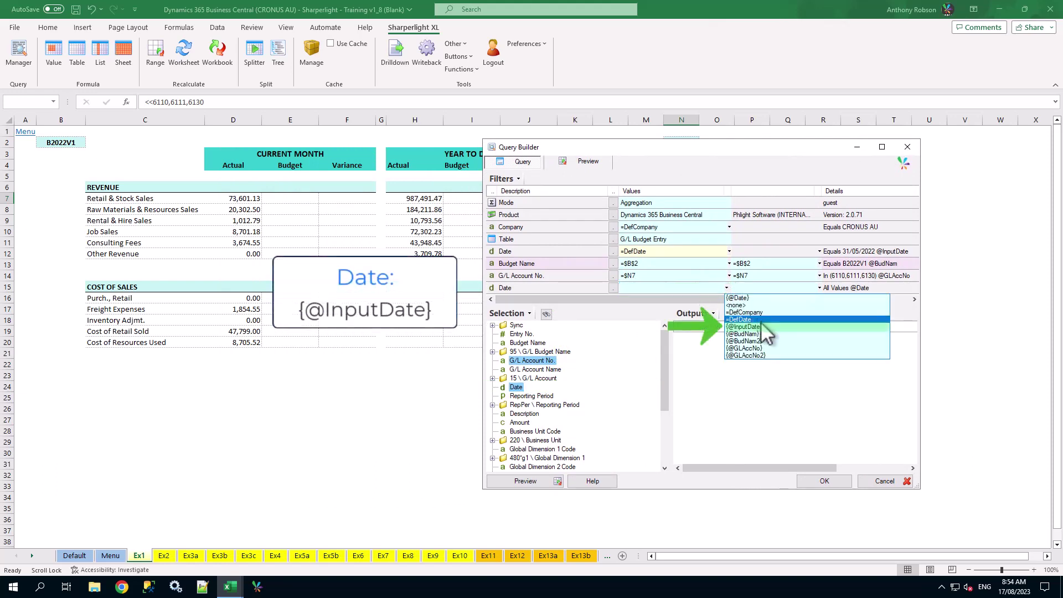
{"action": "left_click", "coordinate": [802, 328]}
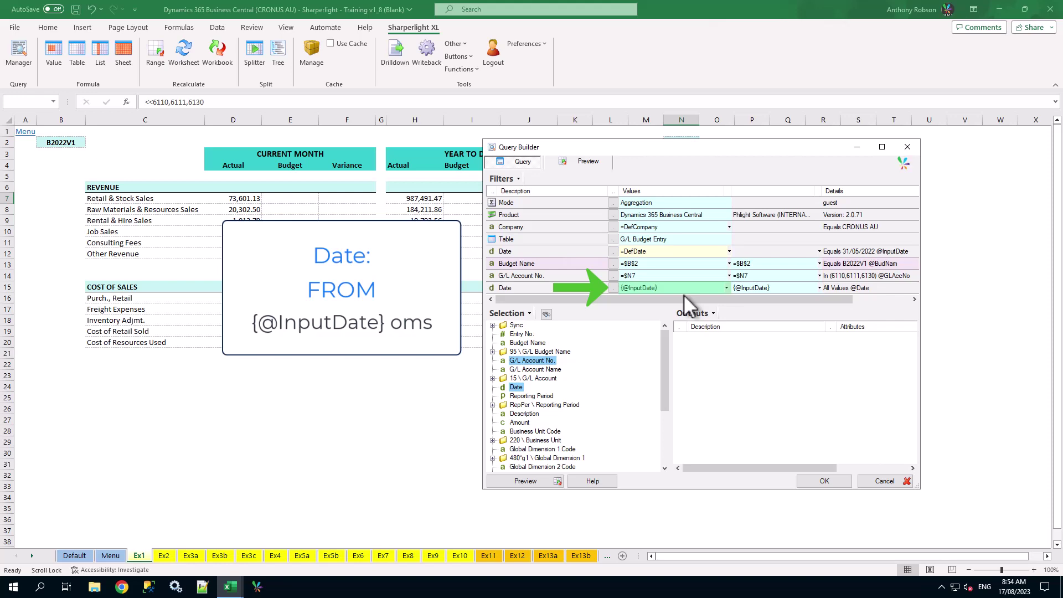
{"action": "left_click", "coordinate": [684, 289]}
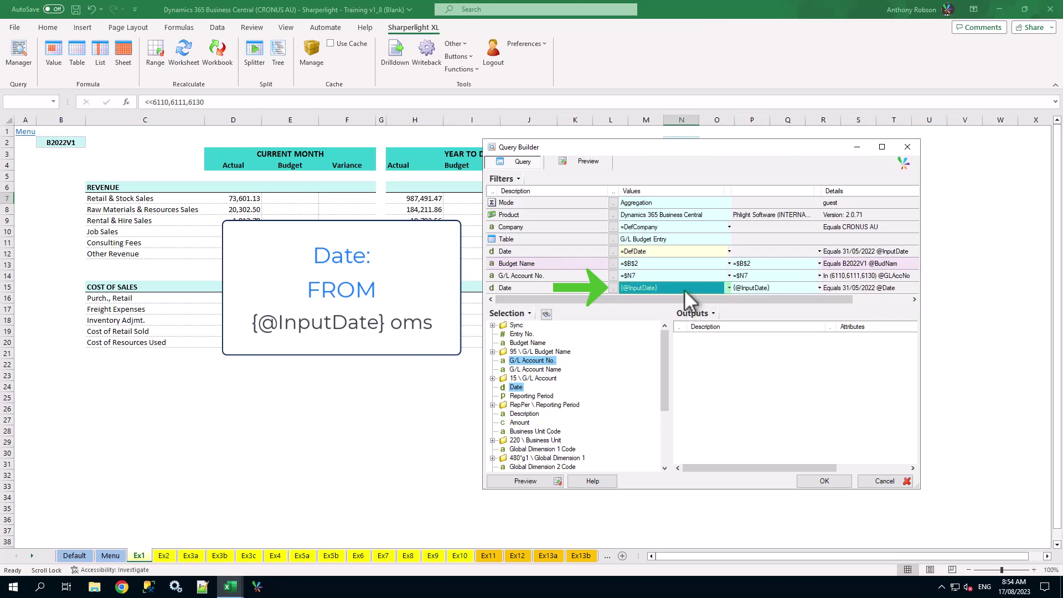
{"action": "type", "text": "oms"}
{"action": "key", "text": "Return"}
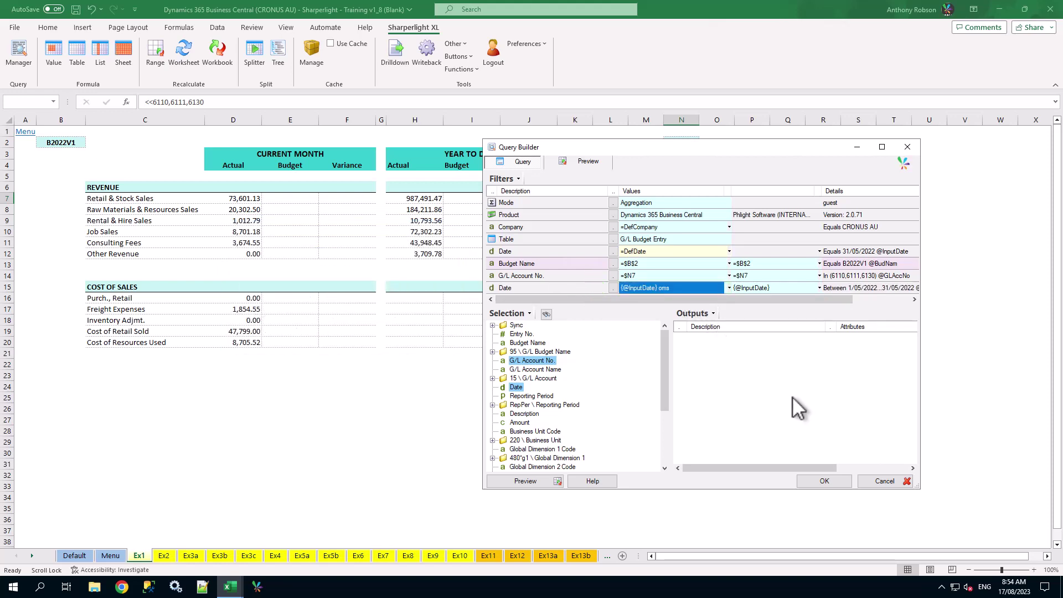
Step: Add Amount as a summed output and set its number option to Reverse Sign
{"action": "left_click_drag", "start_coordinate": [581, 423], "coordinate": [748, 361]}
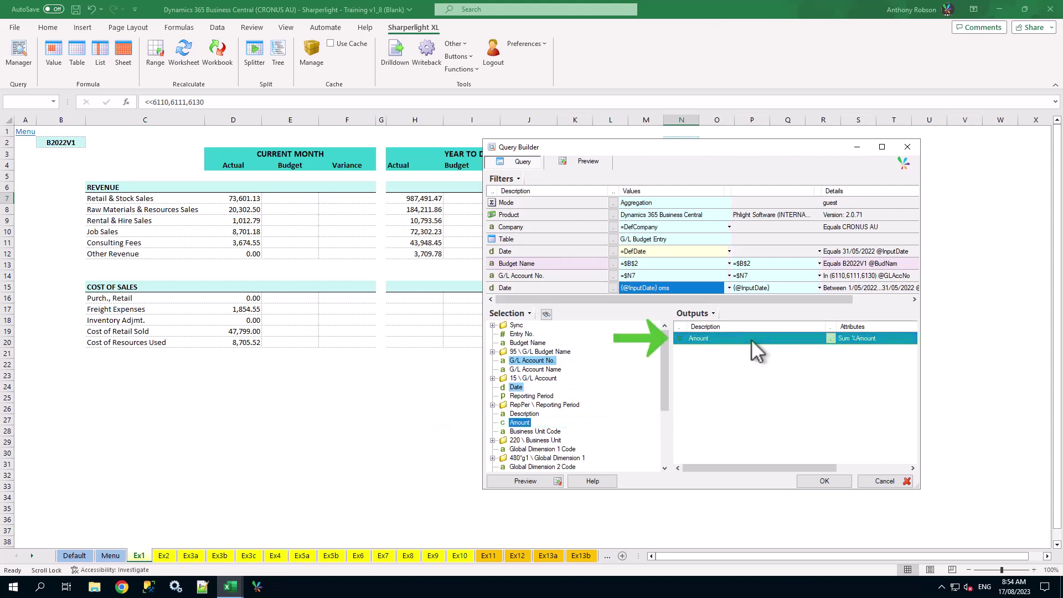
{"action": "right_click", "coordinate": [751, 339]}
{"action": "left_click", "coordinate": [795, 348]}
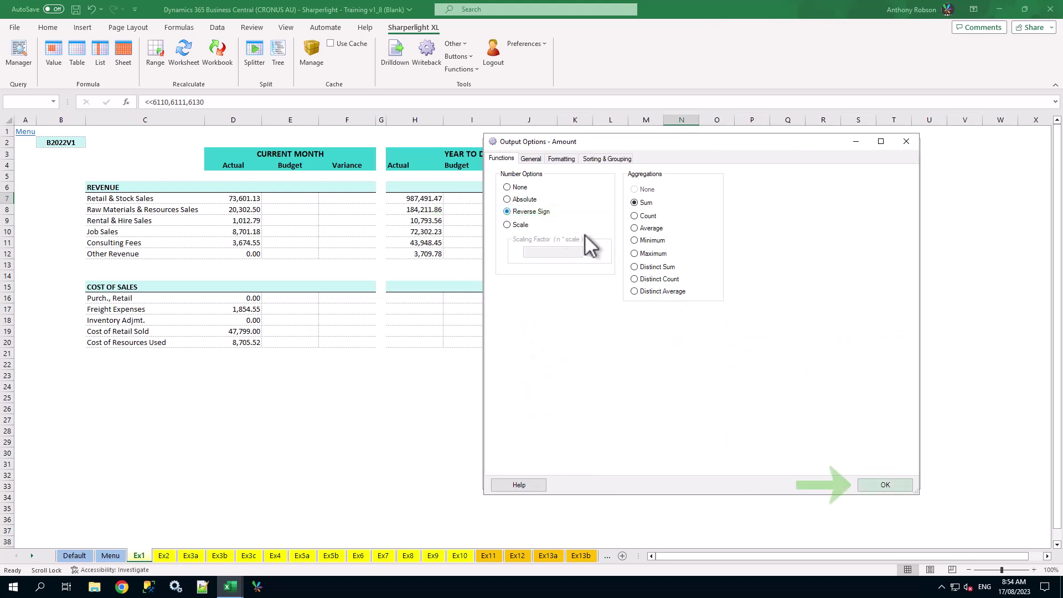
{"action": "left_click", "coordinate": [886, 484]}
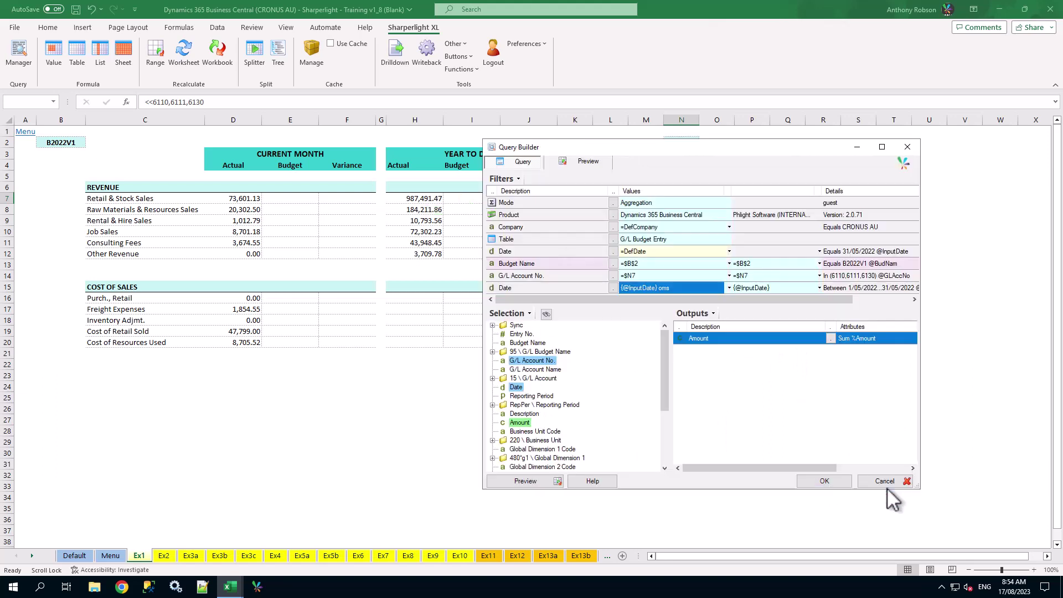
Step: Accept the query and name the value formula Ex1 Current Budget - Revenue
{"action": "left_click", "coordinate": [825, 480]}
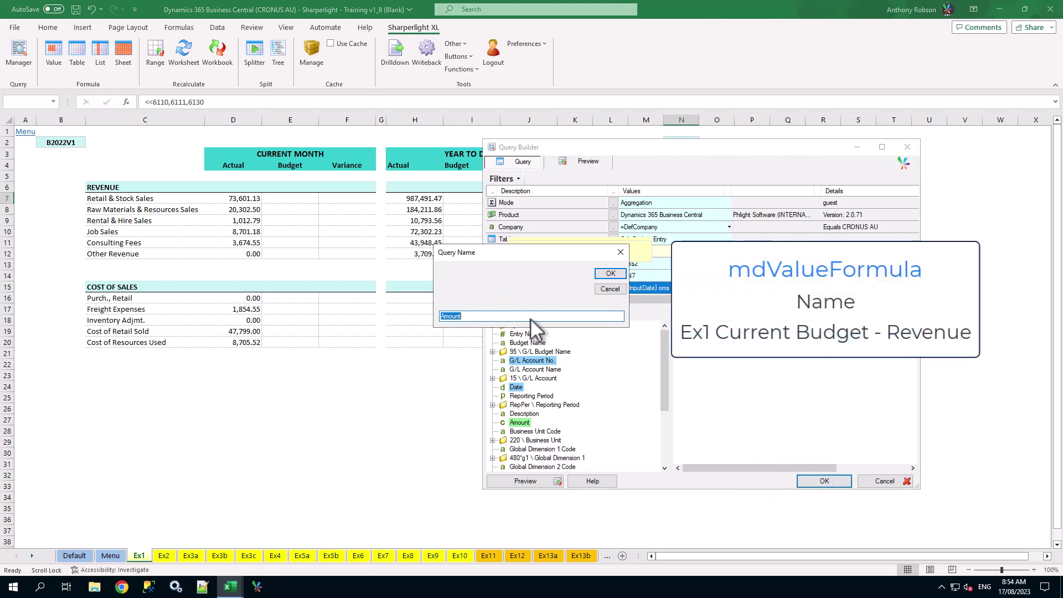
{"action": "type", "text": "Ex1 Current Budget "}
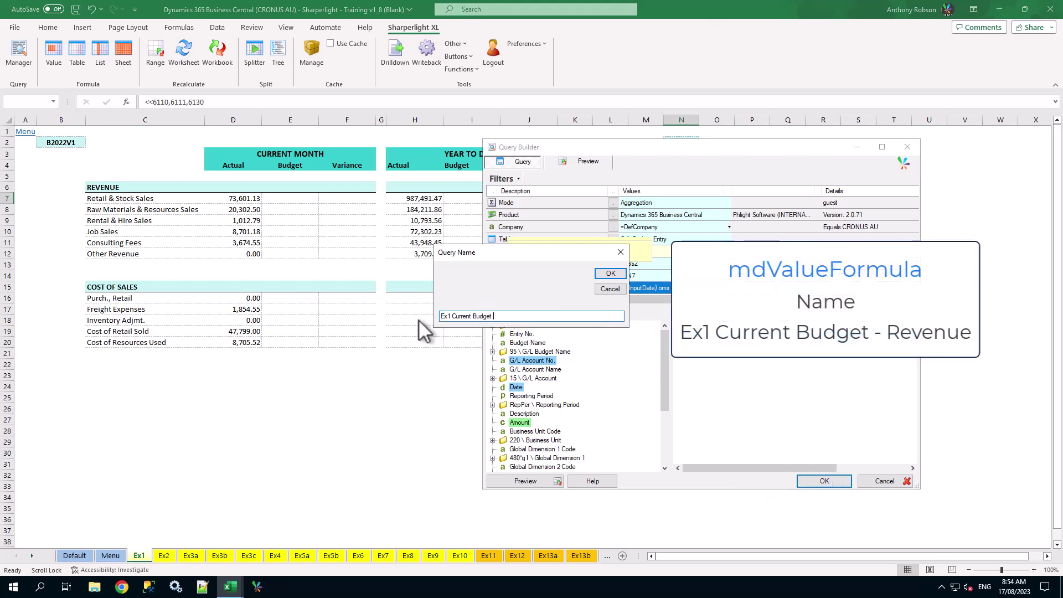
{"action": "type", "text": "- Revenue"}
{"action": "left_click", "coordinate": [611, 274]}
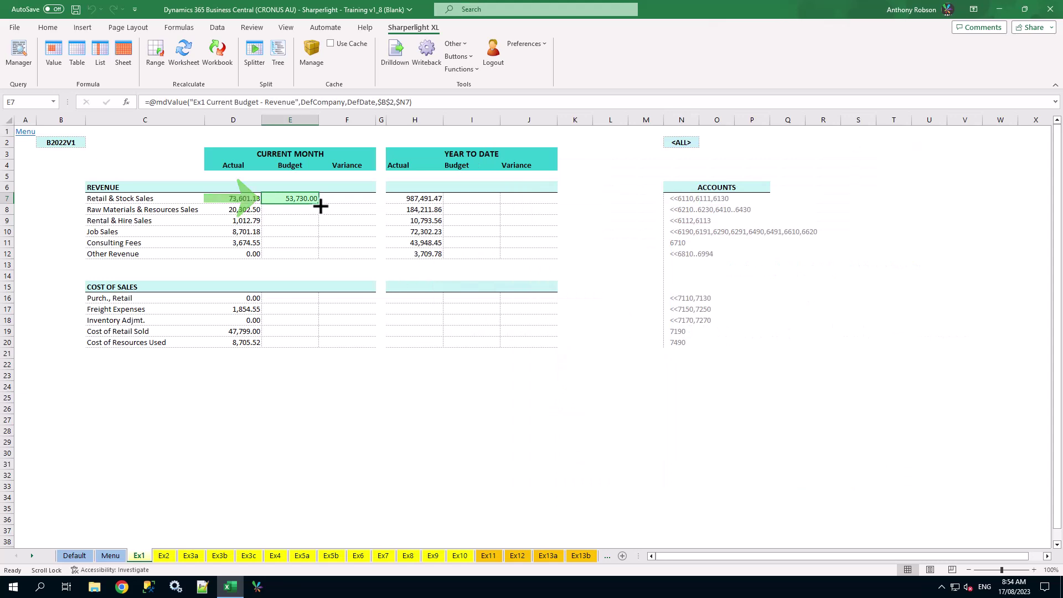
Step: Copy the current-month budget formula from E7 down through E12 for the remaining revenue rows
{"action": "left_click_drag", "start_coordinate": [319, 204], "coordinate": [316, 256]}
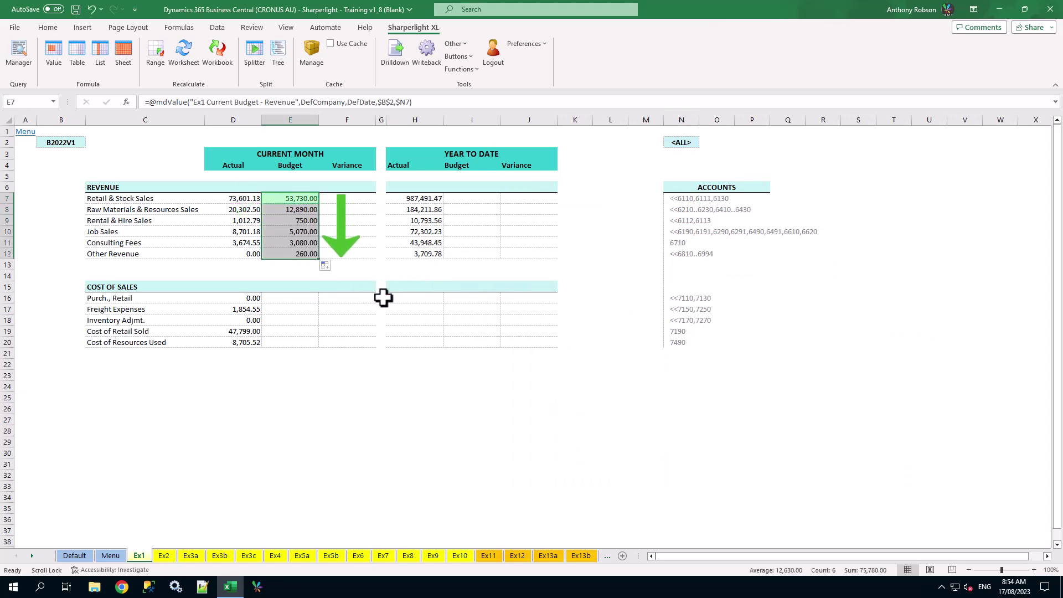
{"action": "left_click", "coordinate": [469, 323]}
{"action": "left_click", "coordinate": [660, 365]}
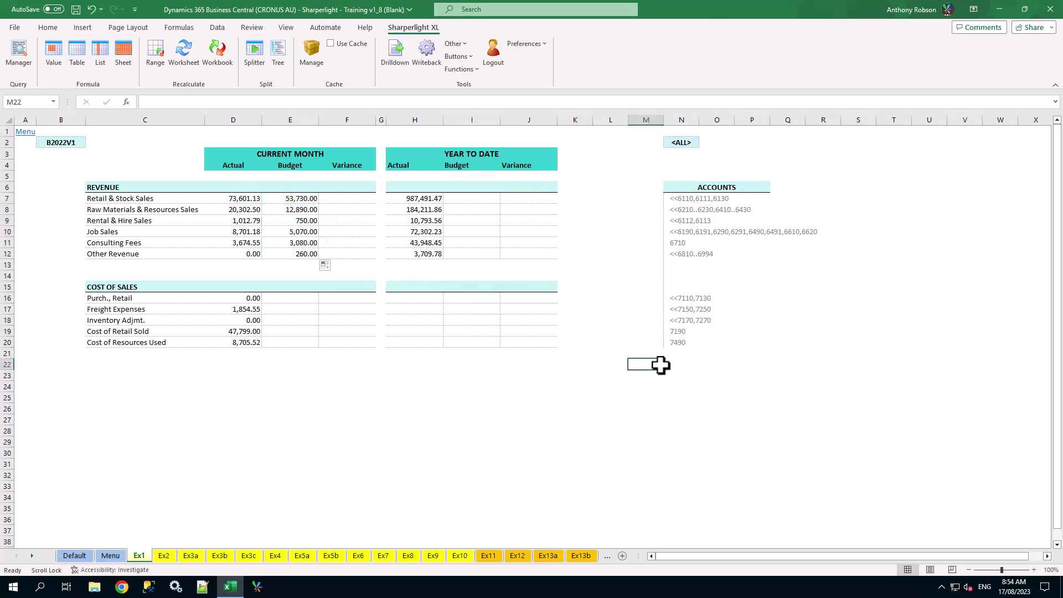